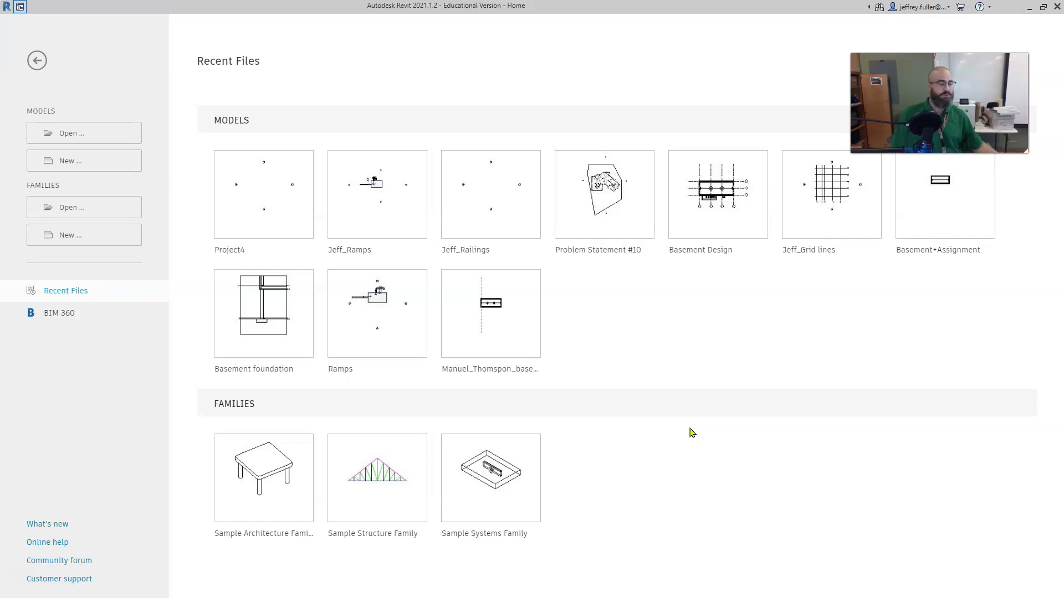
- Create a new project from the Imperial-Architectural Template, opening on the Level 1 floor plan
left_click(686, 473)
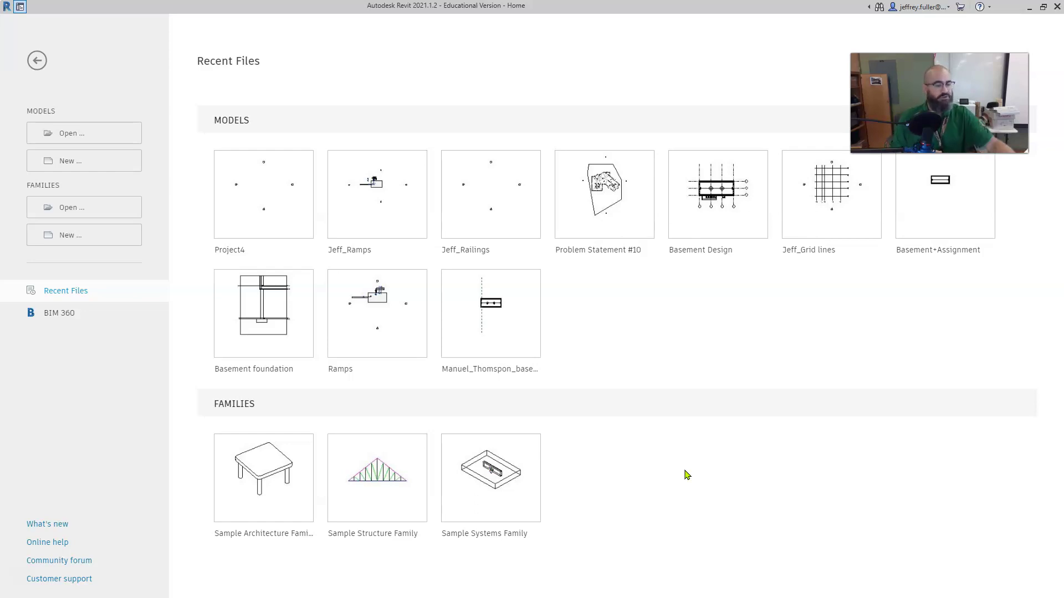
left_click(65, 166)
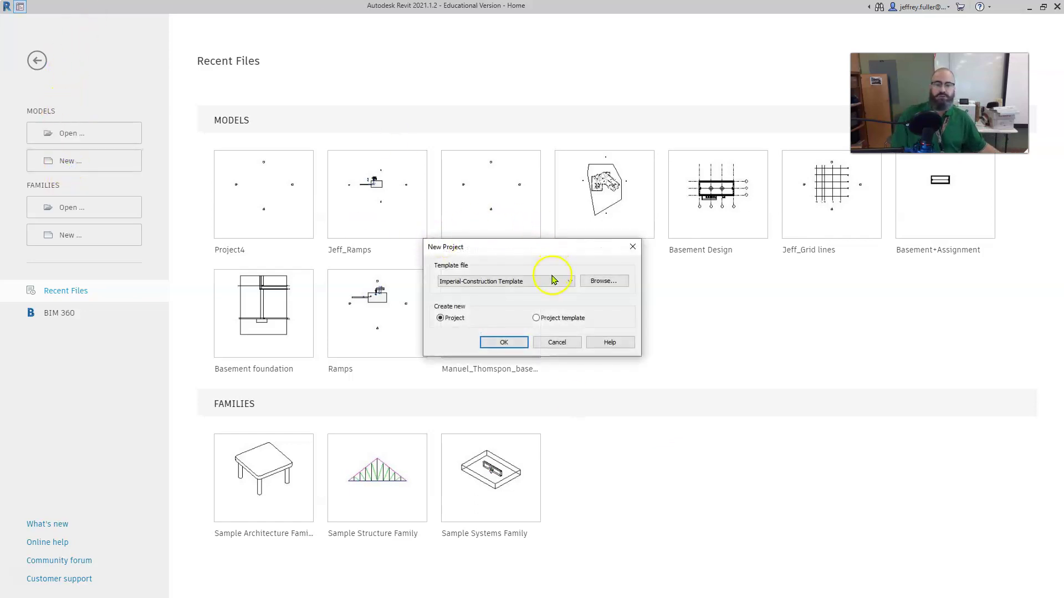
left_click(553, 282)
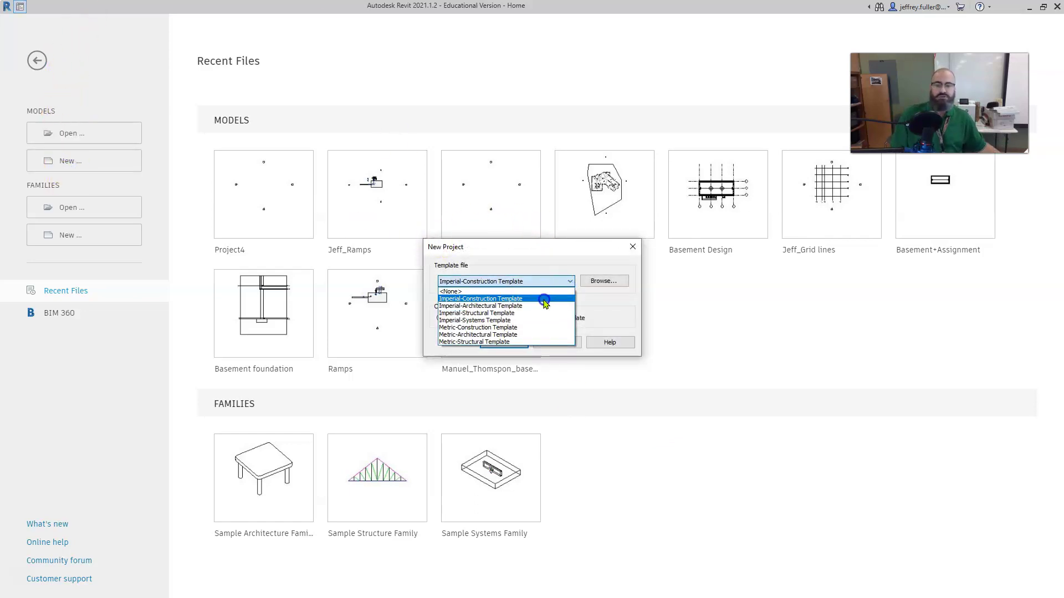
left_click(506, 305)
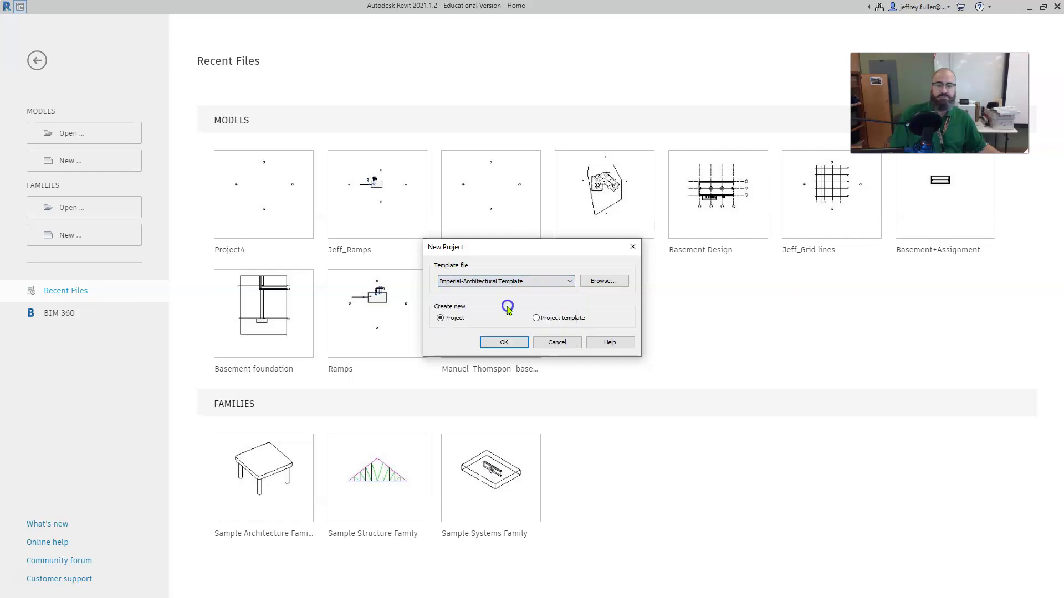
left_click(516, 340)
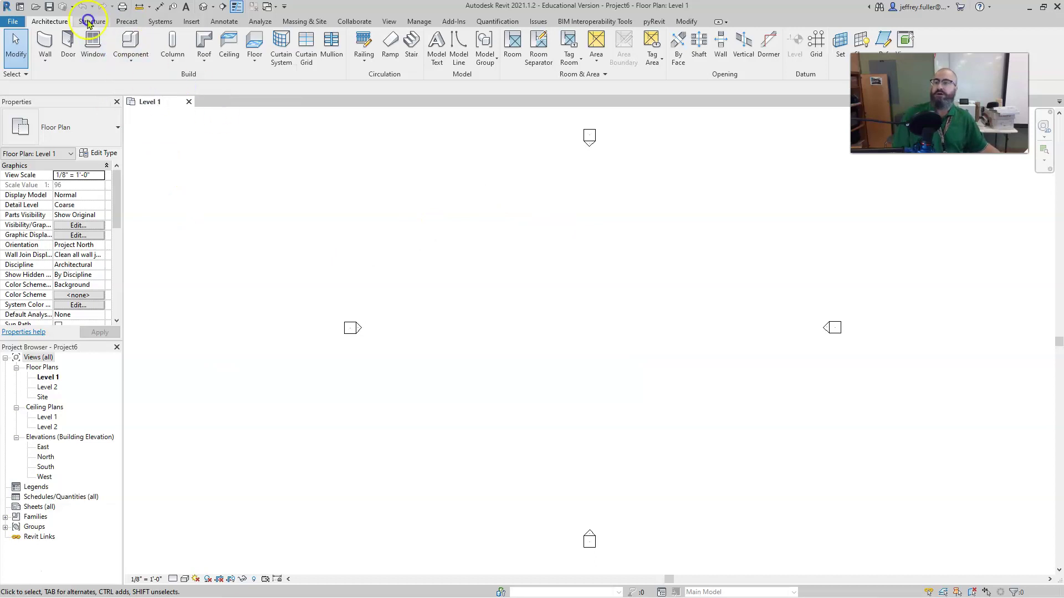
left_click(49, 8)
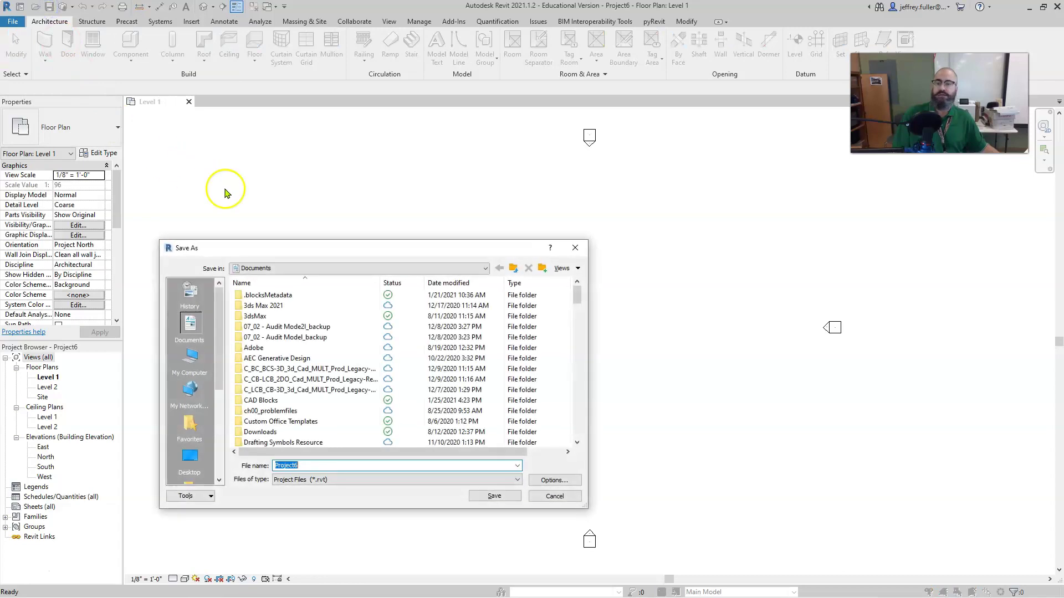
type("J")
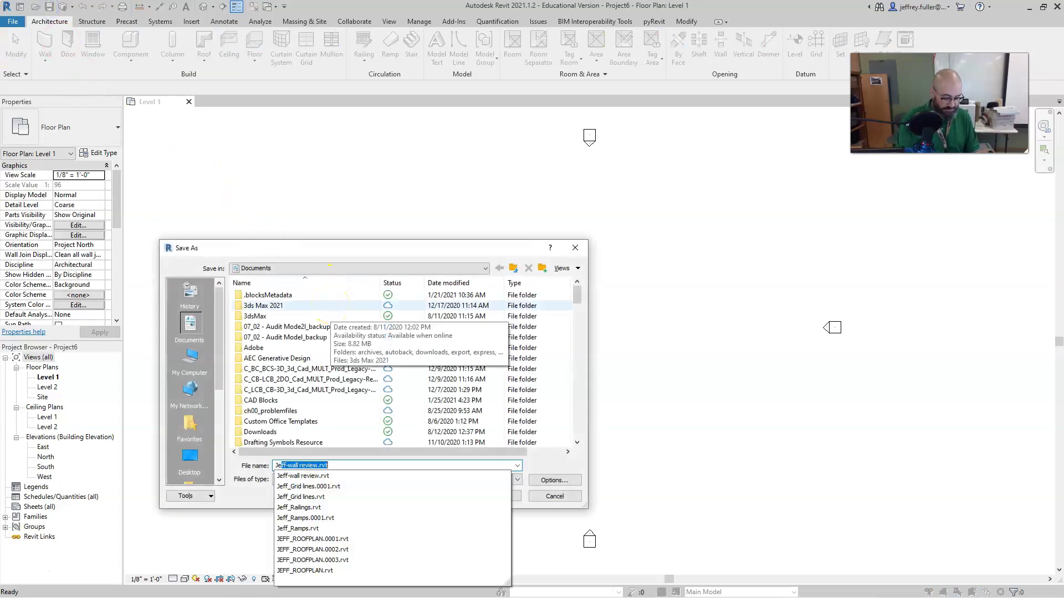
type("eff_")
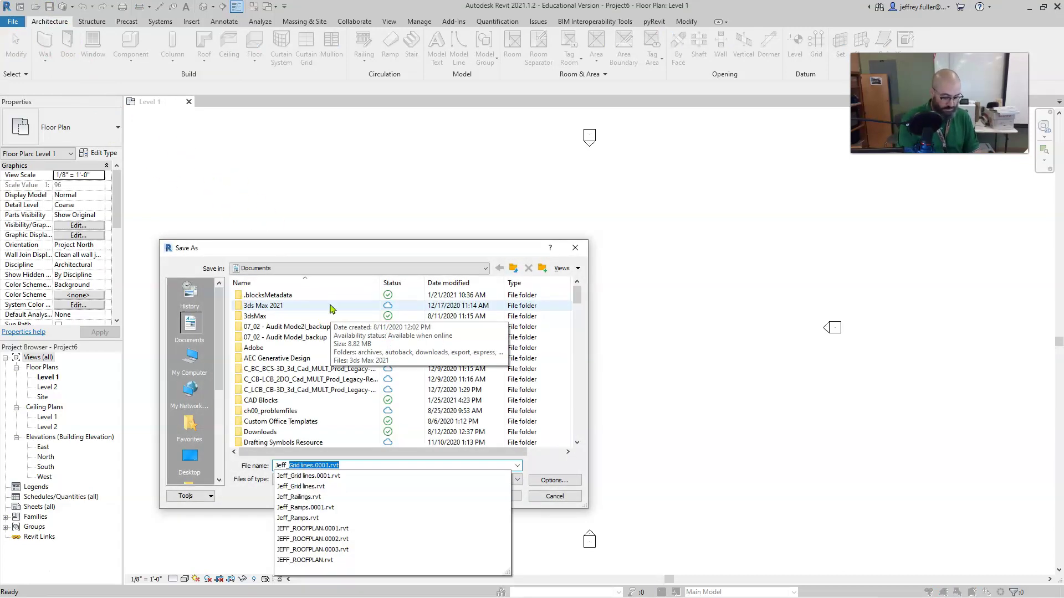
type("Raili")
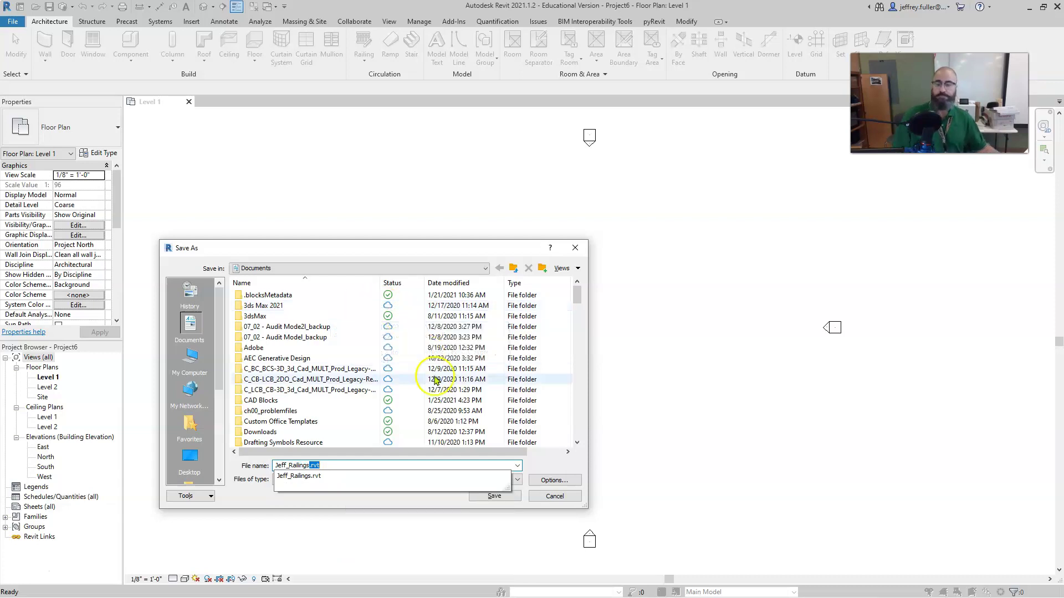
left_click(491, 496)
left_click(555, 311)
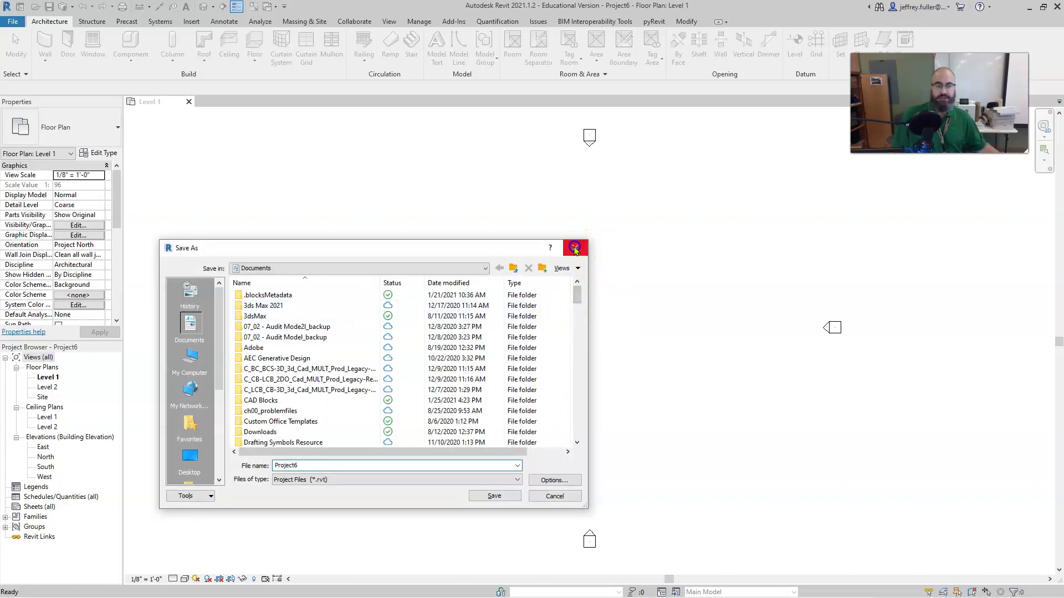
left_click(575, 247)
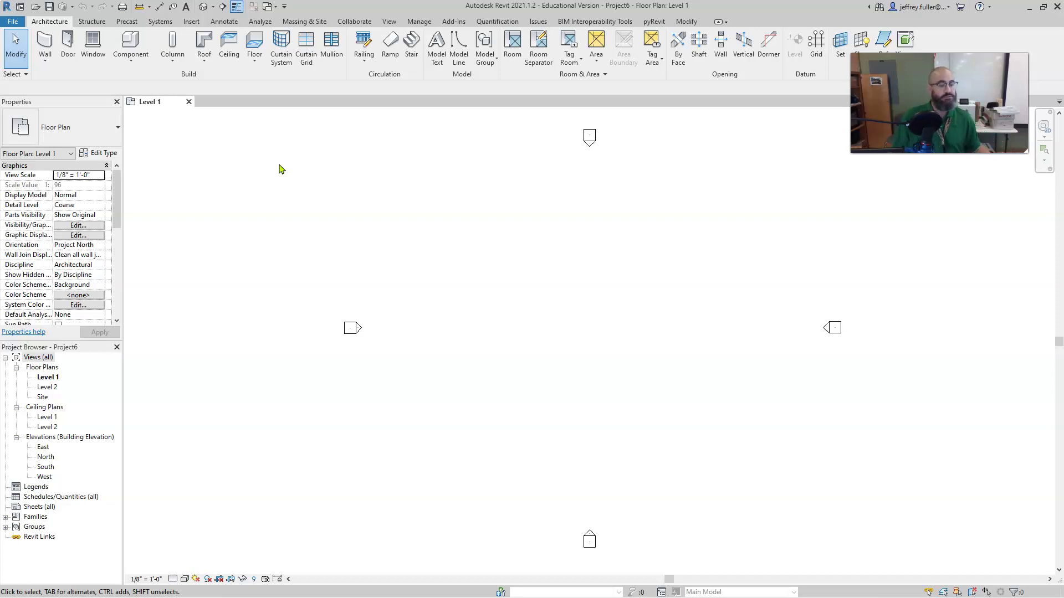
- Start an Architectural floor boundary sketch using the Line draw tool
left_click(244, 58)
left_click(254, 60)
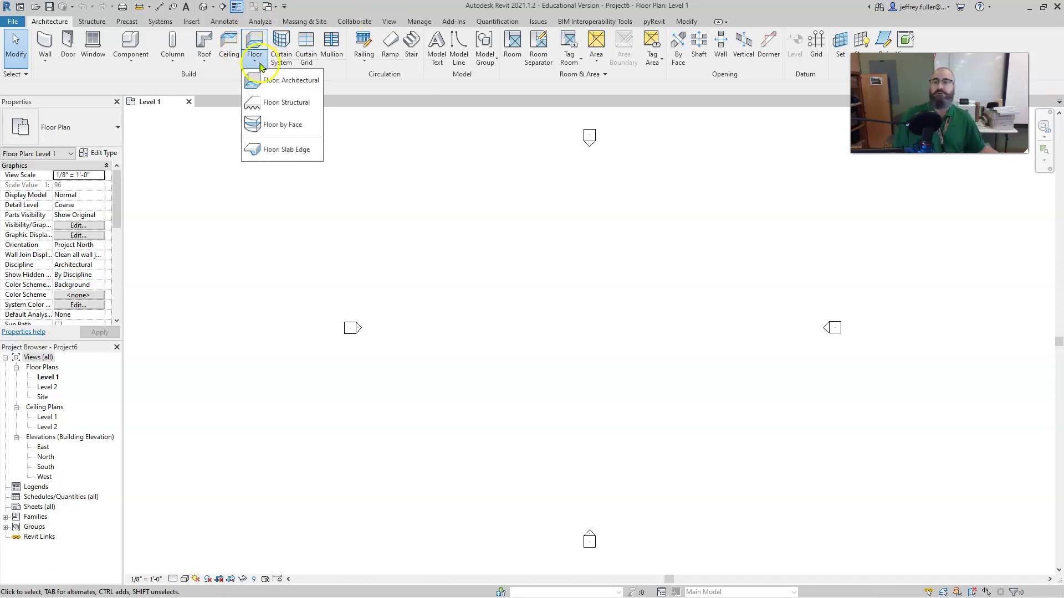
left_click(271, 83)
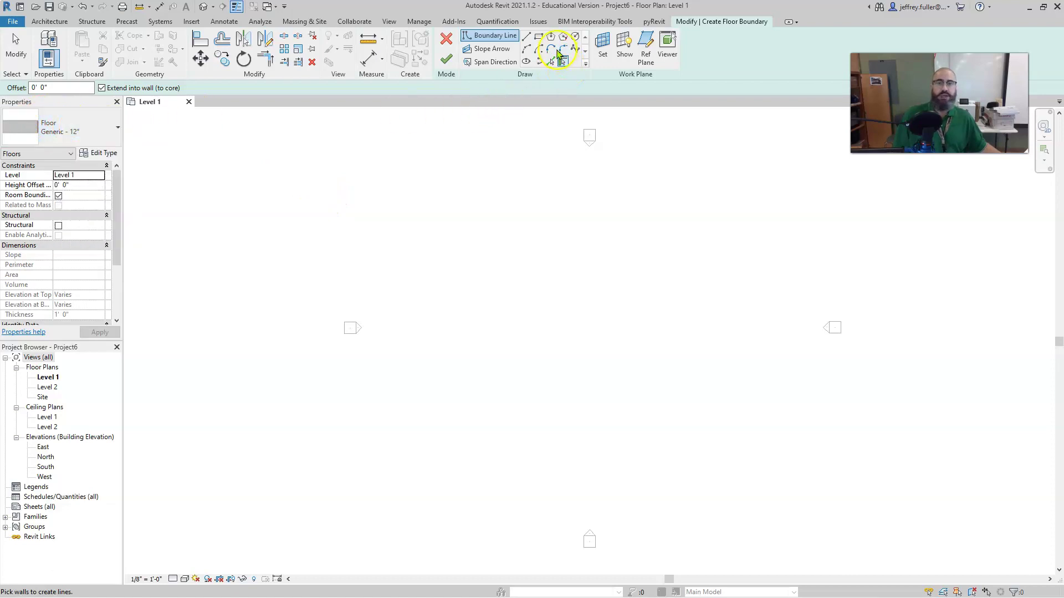
left_click(527, 36)
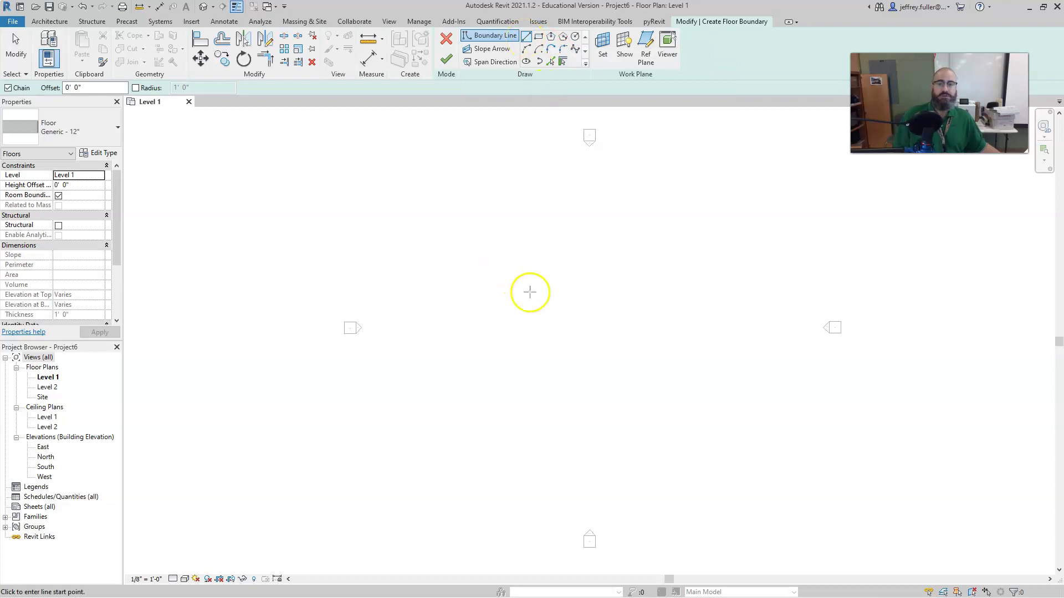
- Draw the boundary lines: 30' right edge, 50' bottom, left edge, and a 10' top segment
left_click(659, 288)
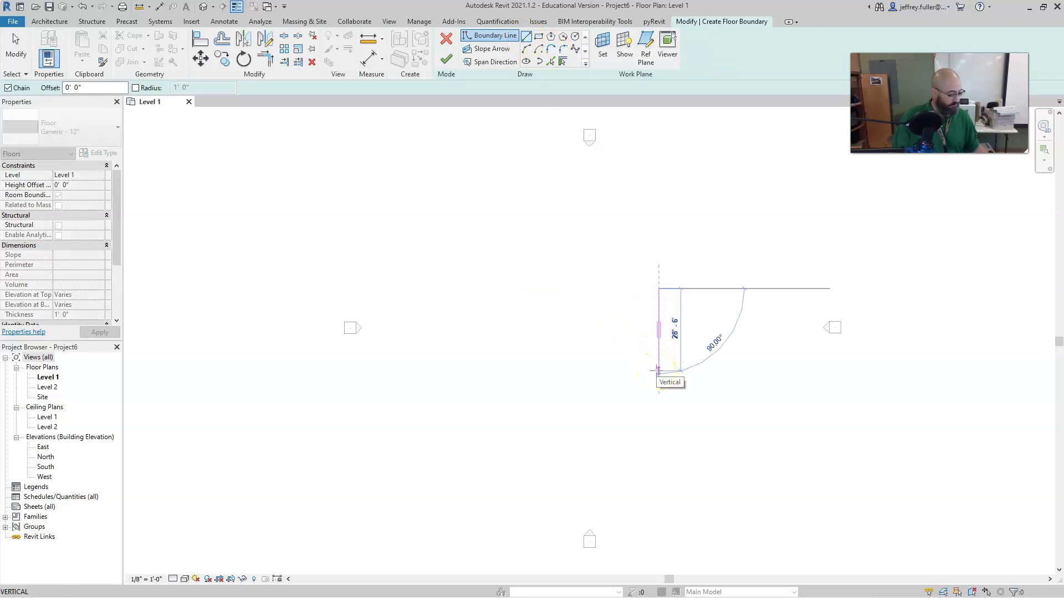
type("30'")
key("Return")
left_click_drag(527, 363, 501, 375)
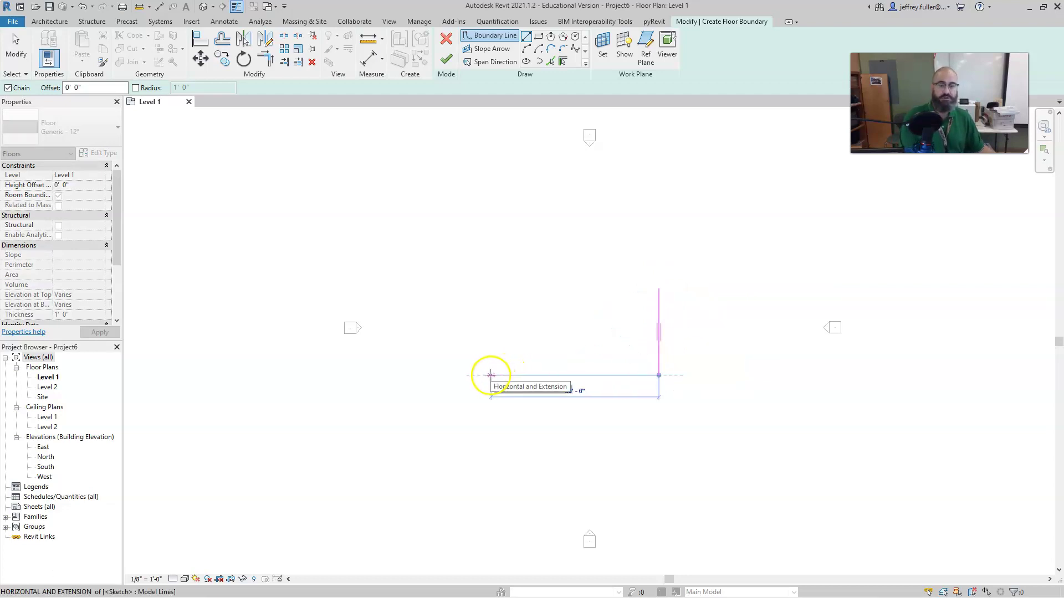
type("50'")
key("Return")
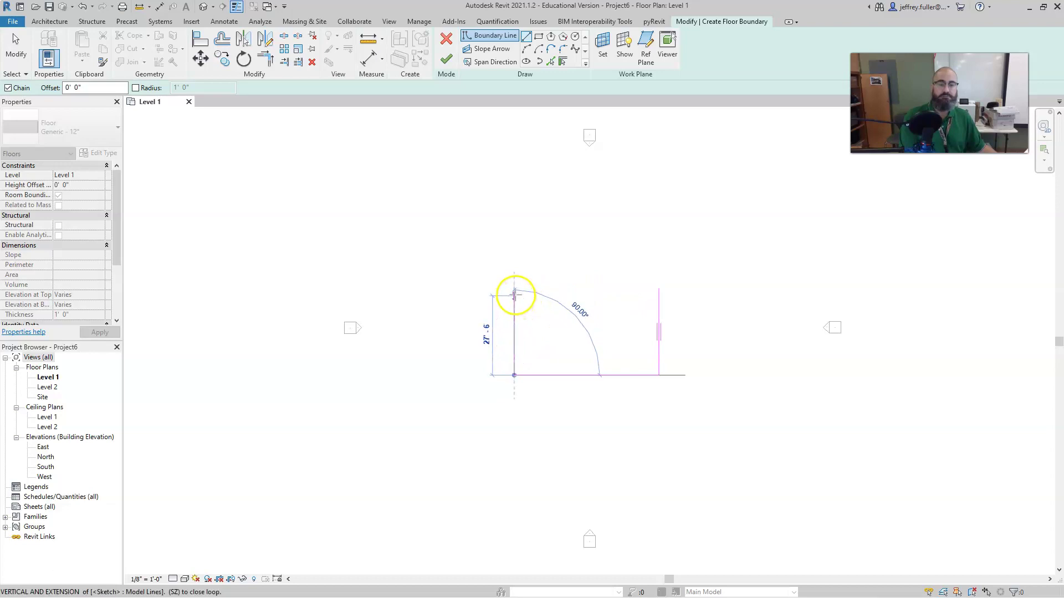
left_click(514, 289)
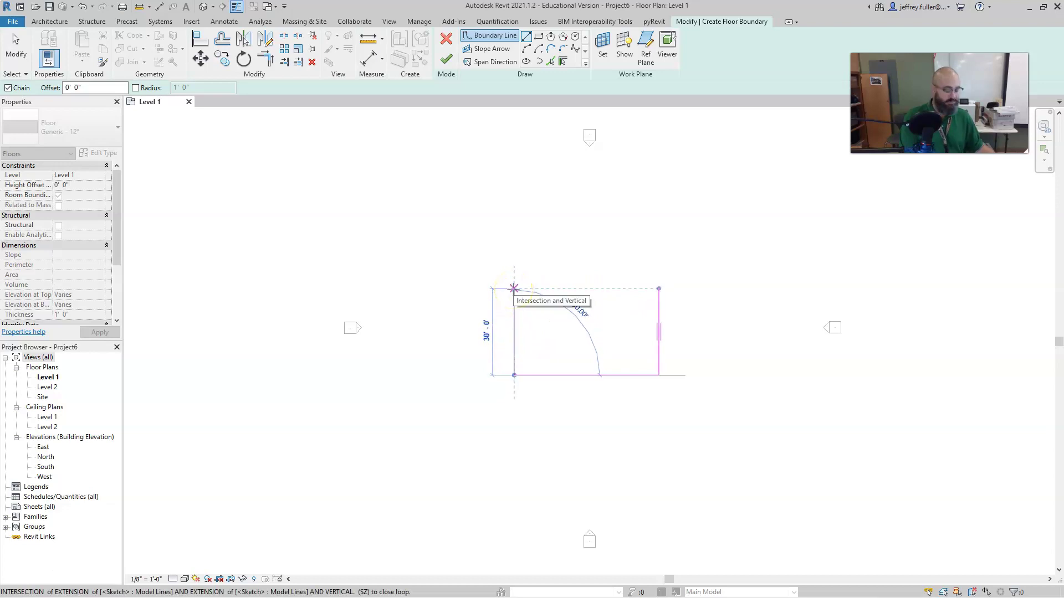
left_click(514, 288)
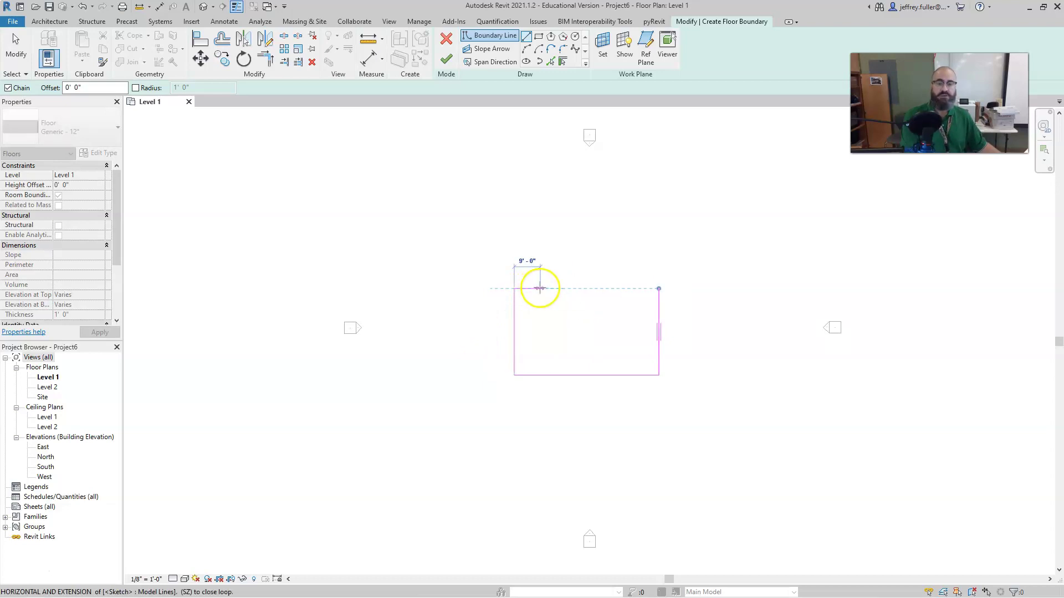
type("10")
key("Return")
key("Escape")
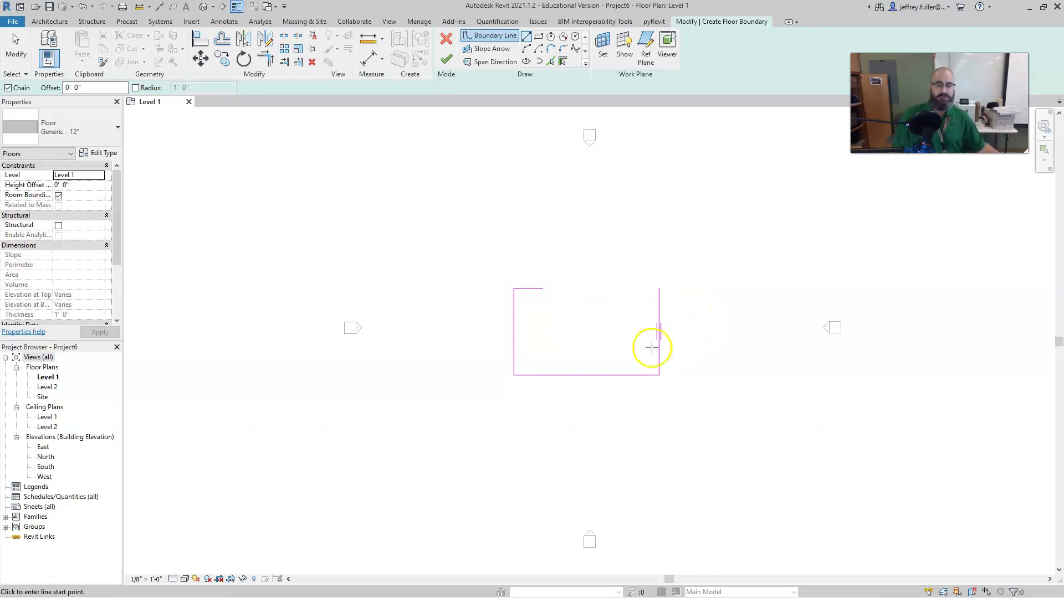
scroll(592, 334, "up", 3)
scroll(591, 334, "up", 1)
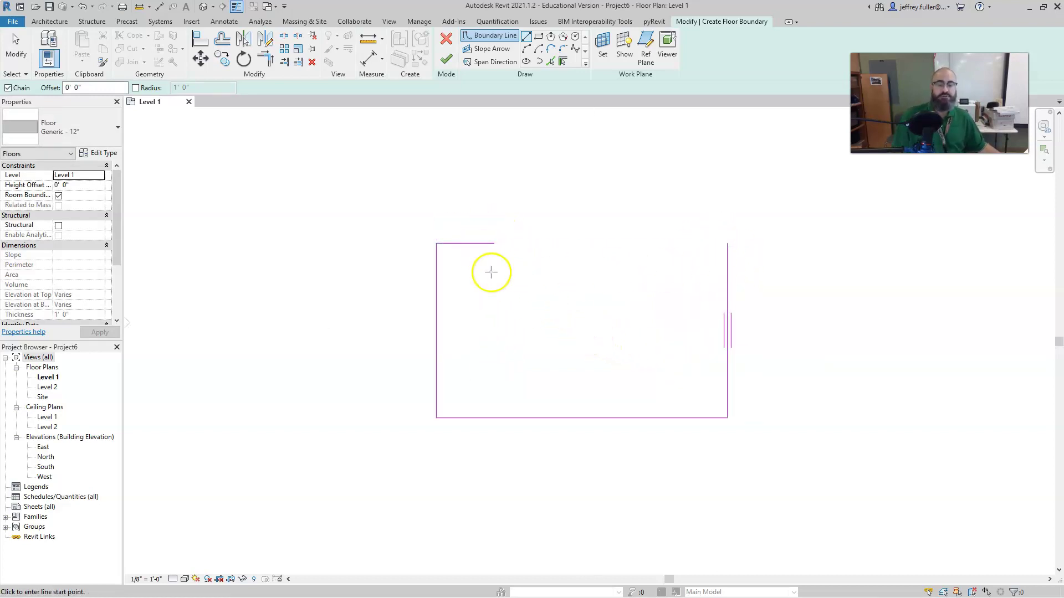
- Mirror the 10' top-left boundary line across a vertical axis through the bottom edge's midpoint
key("Escape")
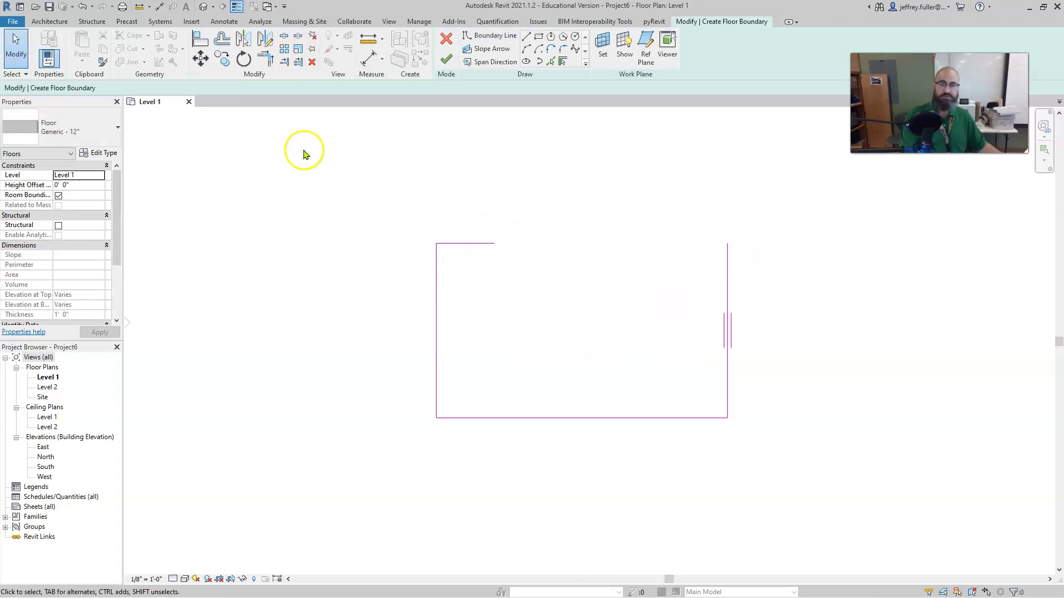
left_click(472, 243)
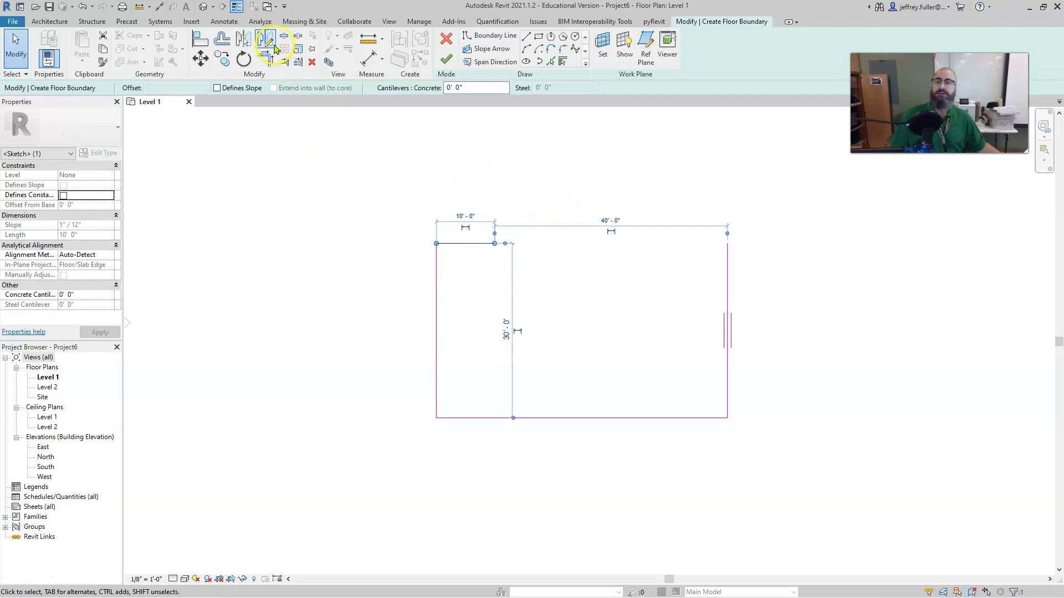
left_click(267, 43)
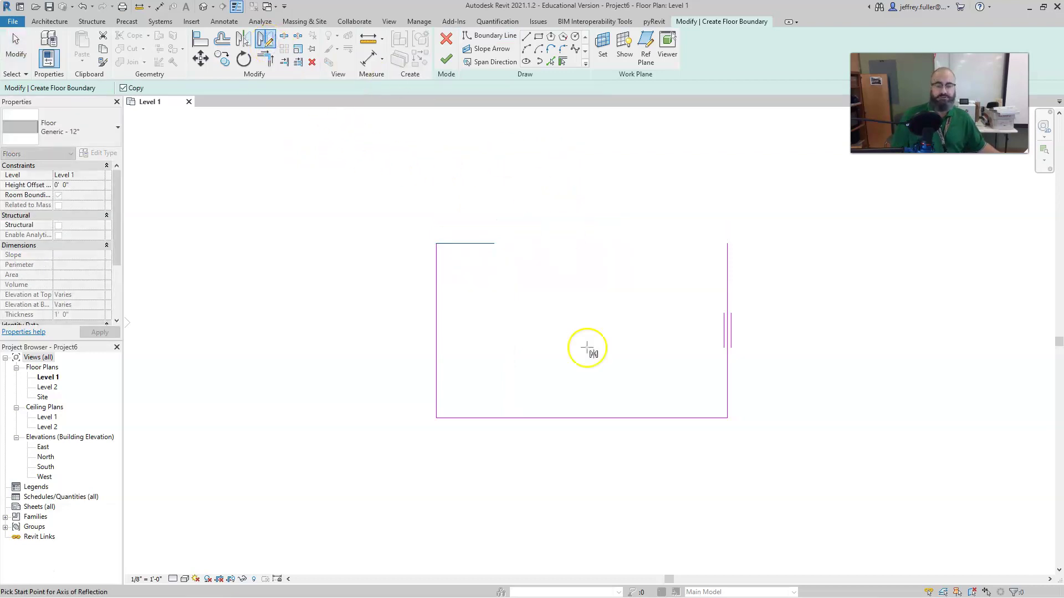
left_click(581, 417)
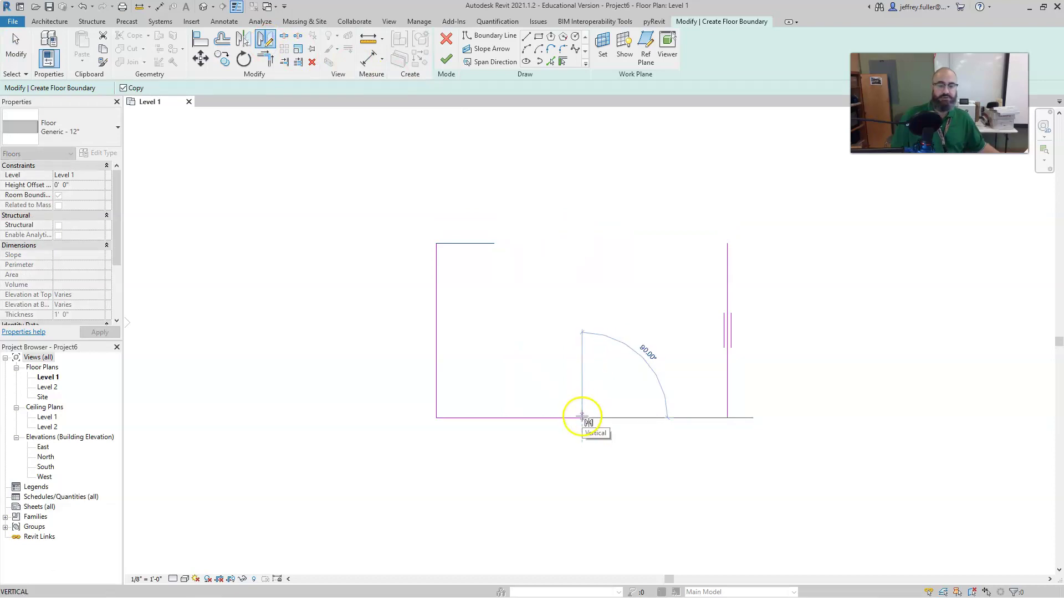
left_click(582, 315)
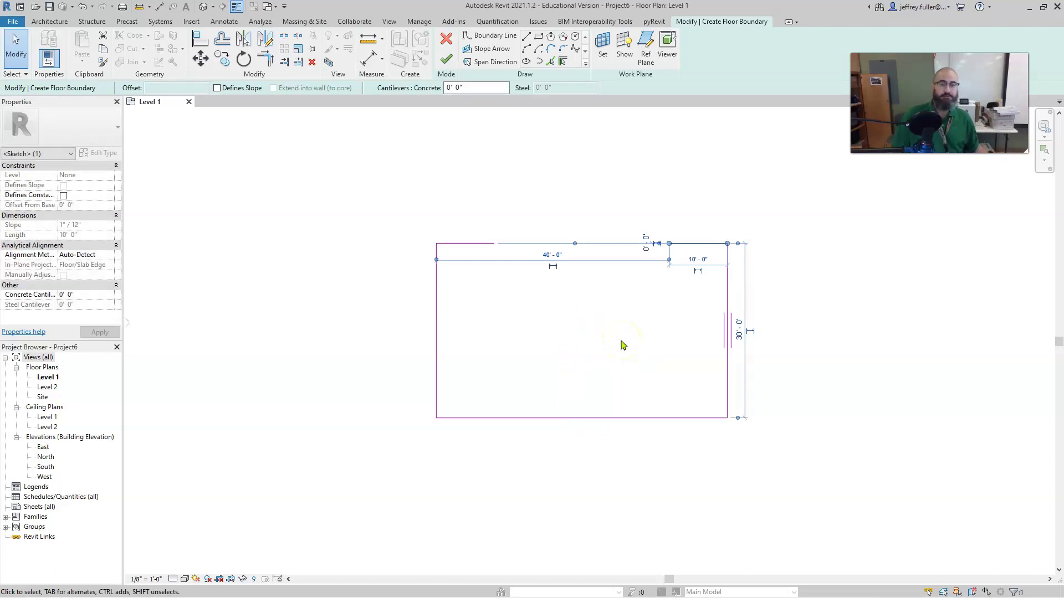
left_click(622, 343)
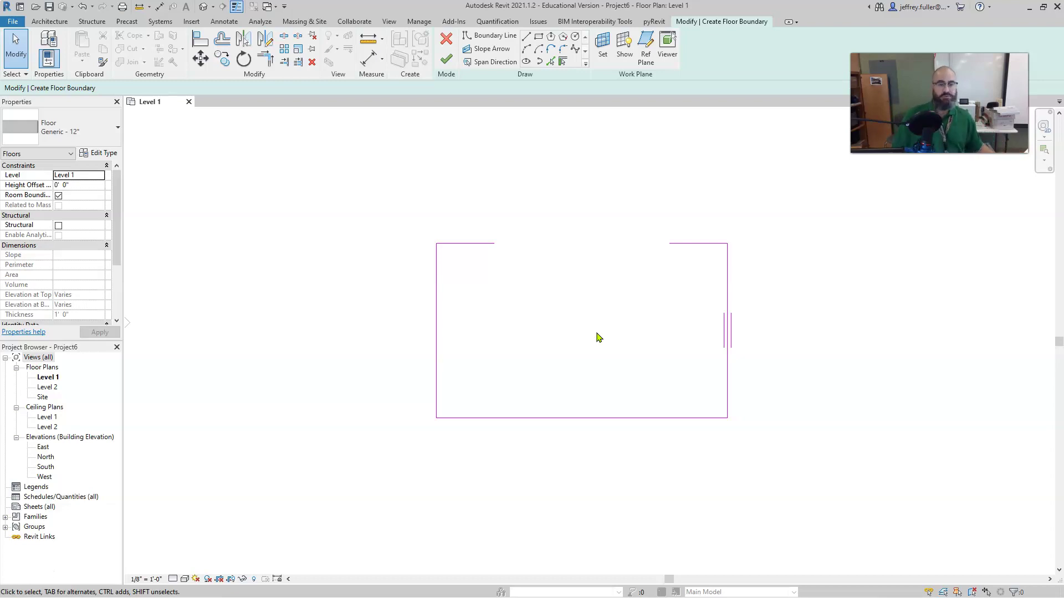
left_click_drag(679, 261, 513, 261)
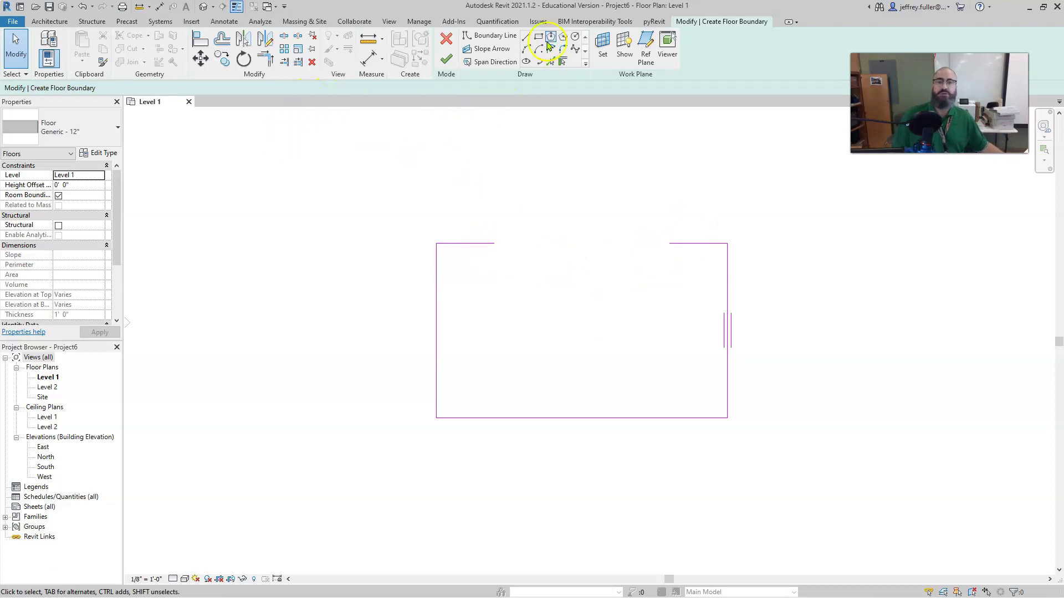
- Bridge the 30' top gap with a Start-End-Radius arc bulging upward
left_click(526, 50)
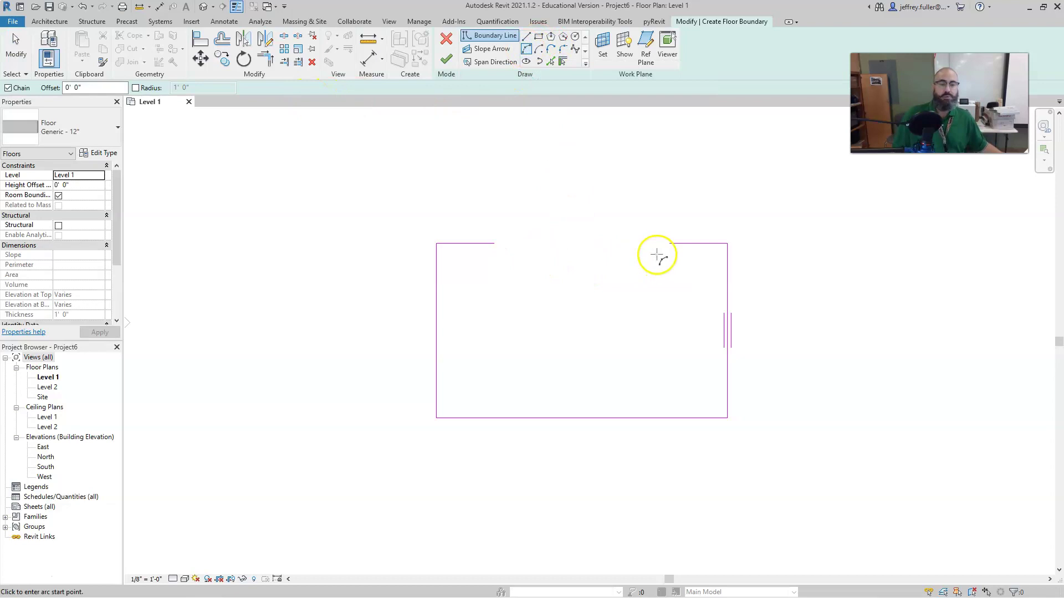
left_click(670, 243)
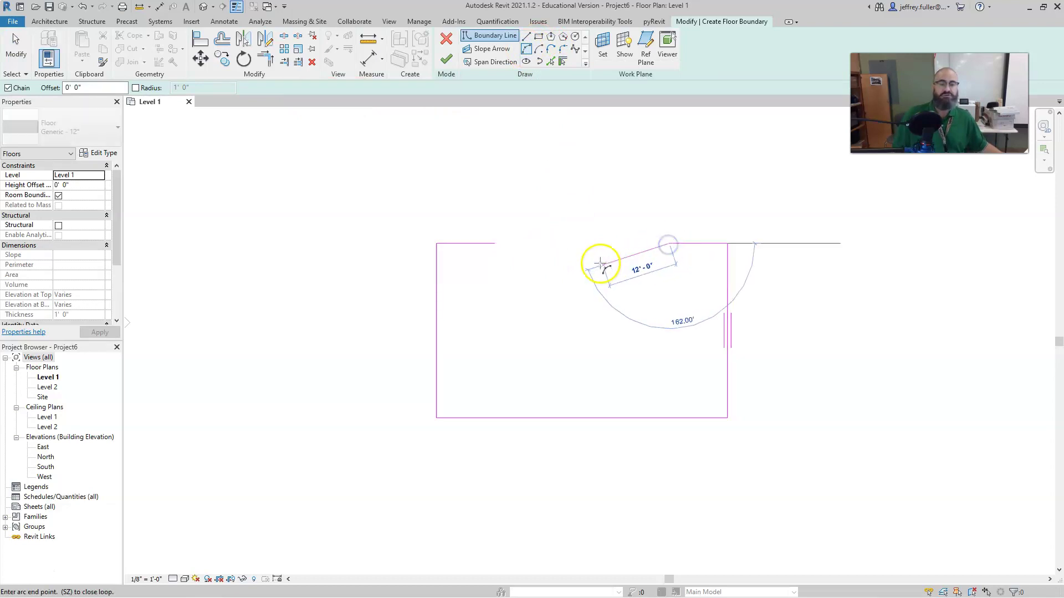
left_click(495, 244)
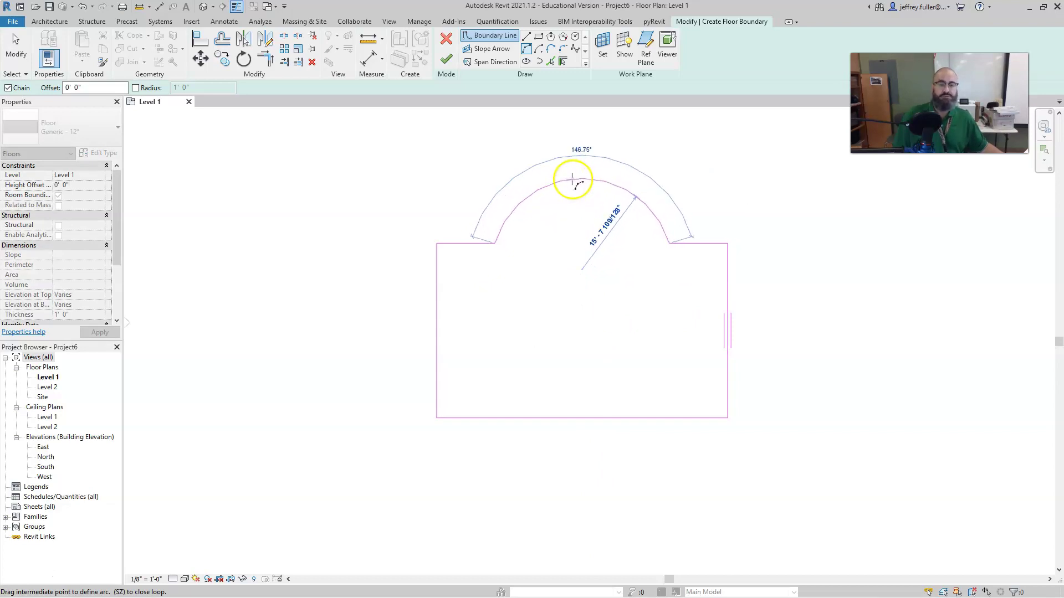
left_click(572, 186)
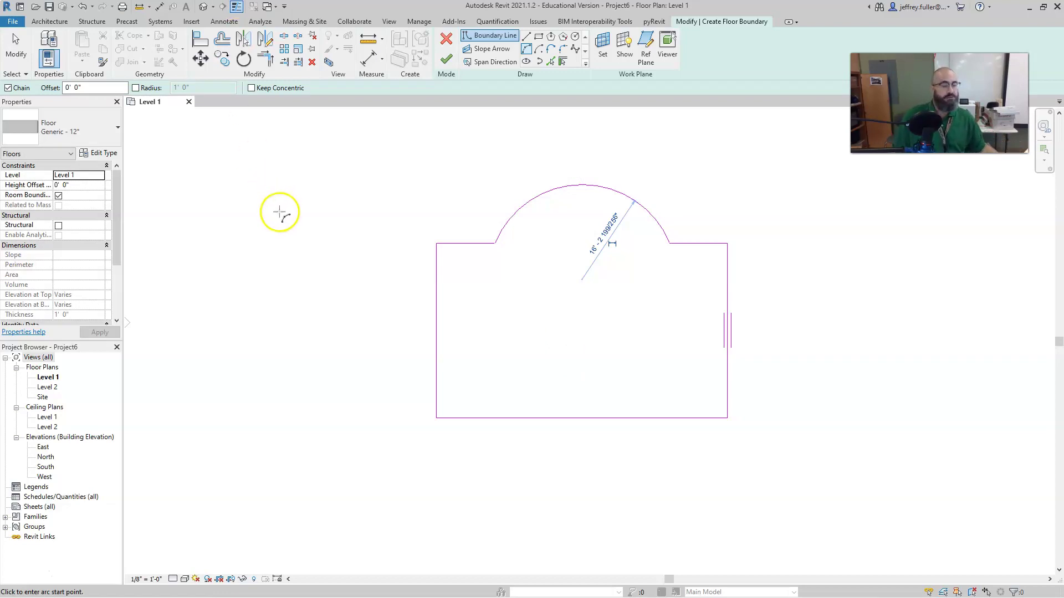
- Finish the arched floor and begin sketching a railing path
left_click(446, 62)
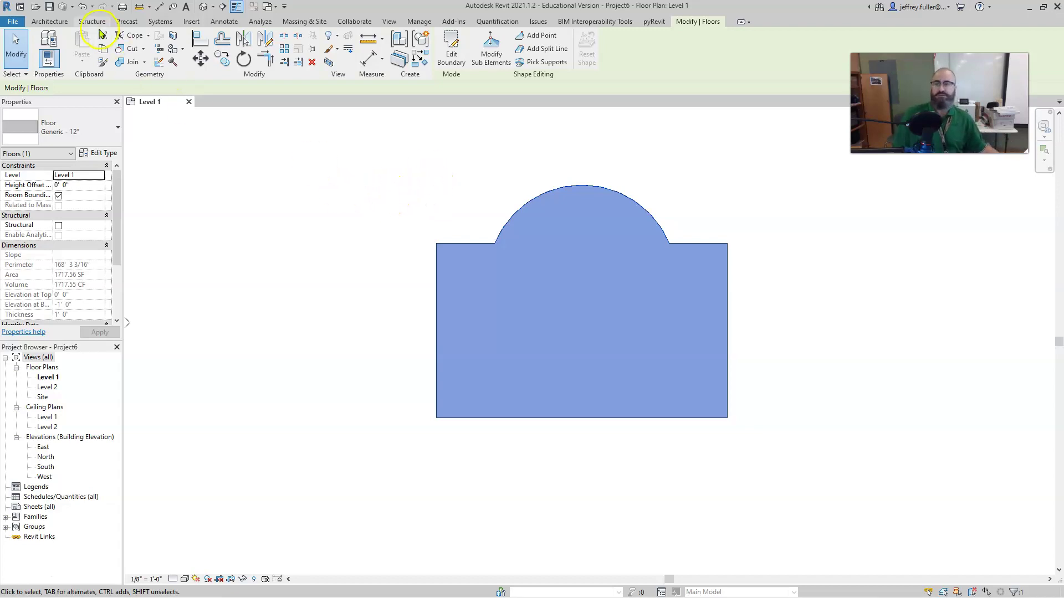
left_click(54, 22)
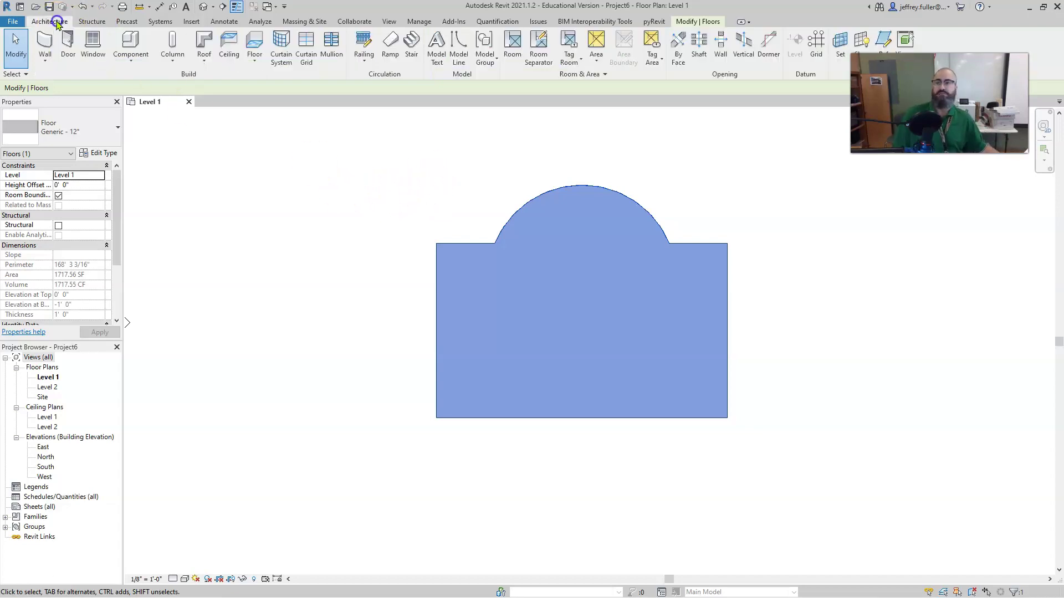
left_click(364, 42)
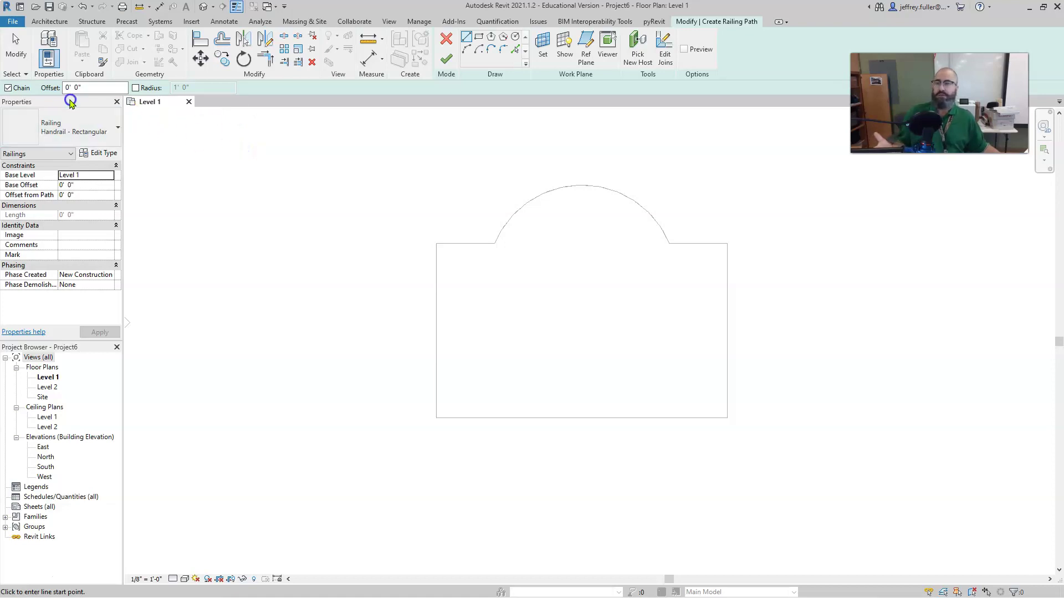
- Enable Chain and enter a 6" offset for the railing path
left_click(8, 89)
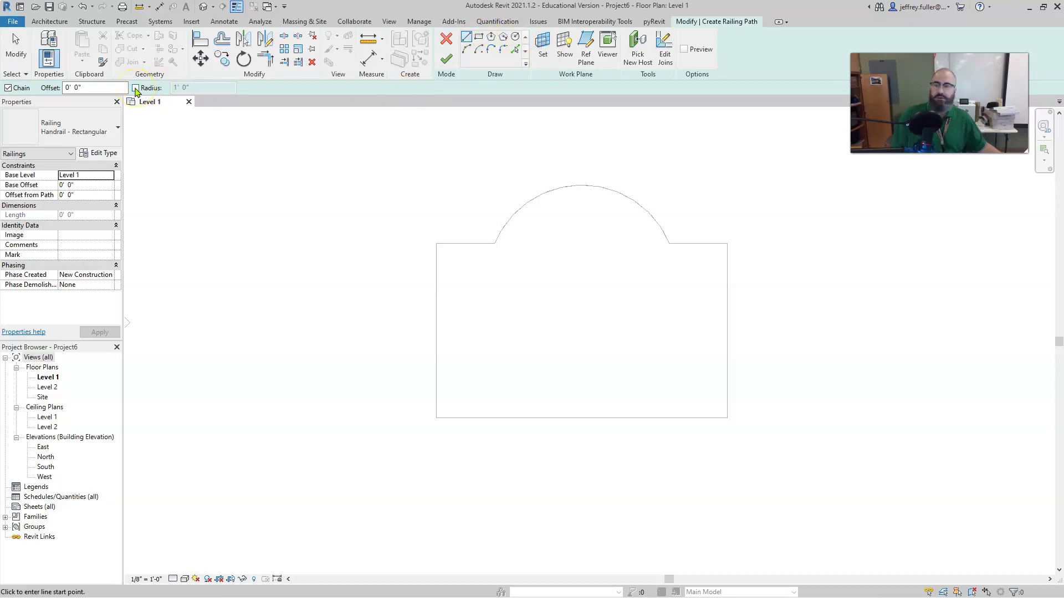
left_click(101, 87)
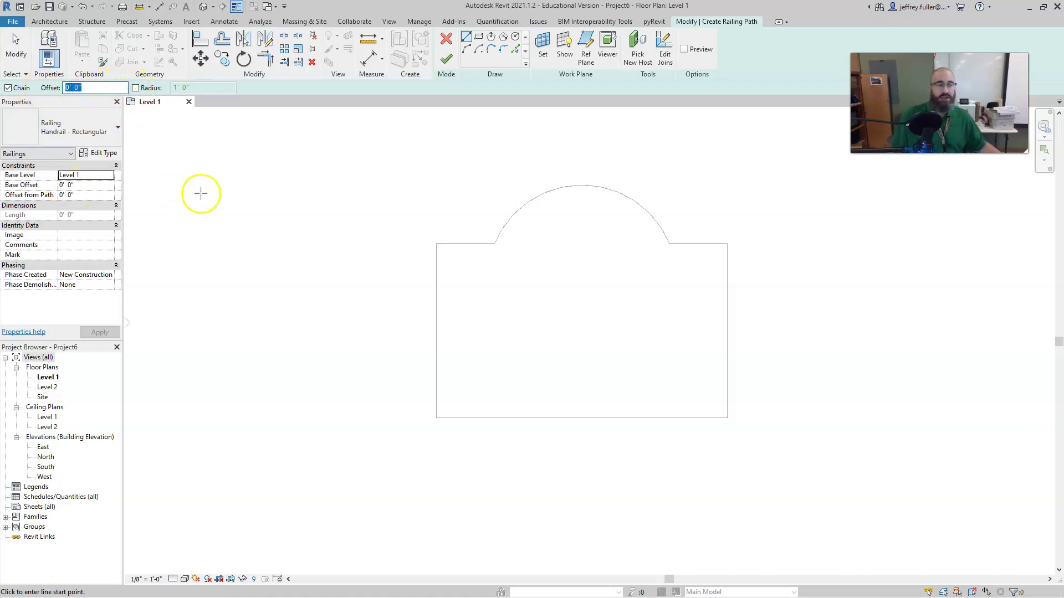
type("6")
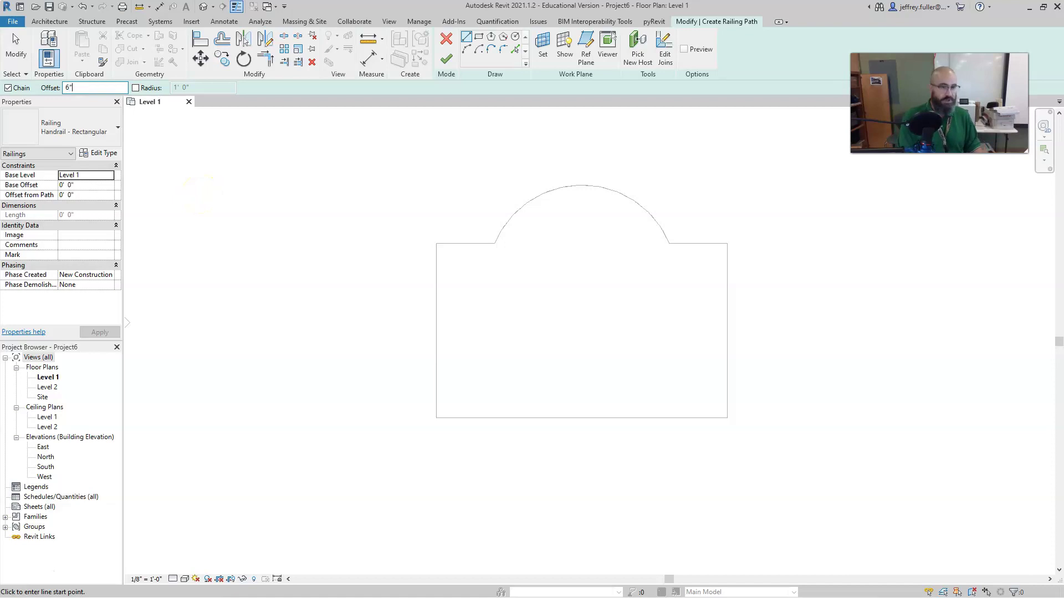
scroll(200, 195, "up", 1)
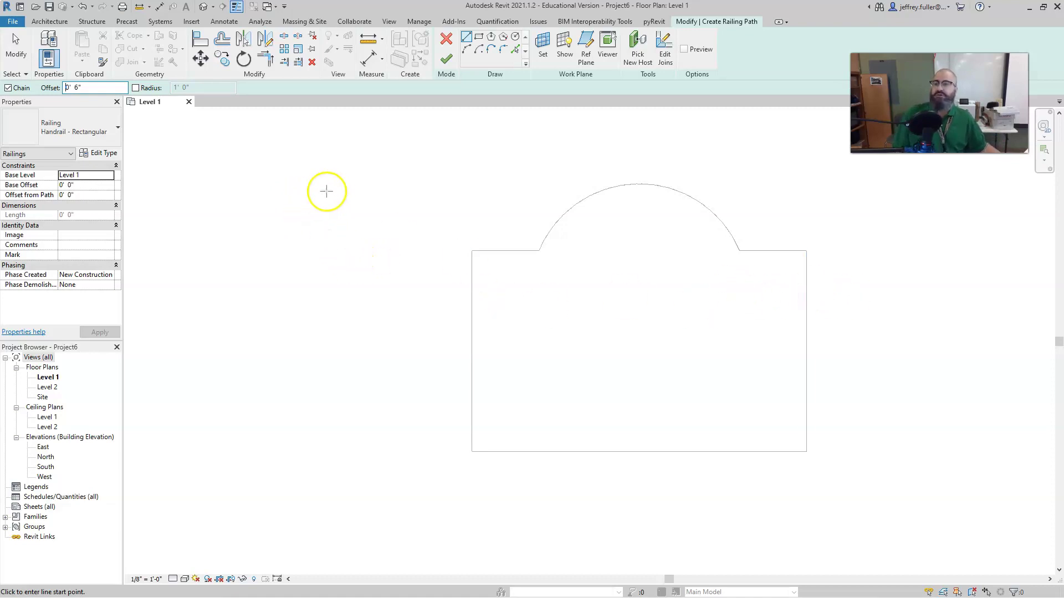
left_click(101, 135)
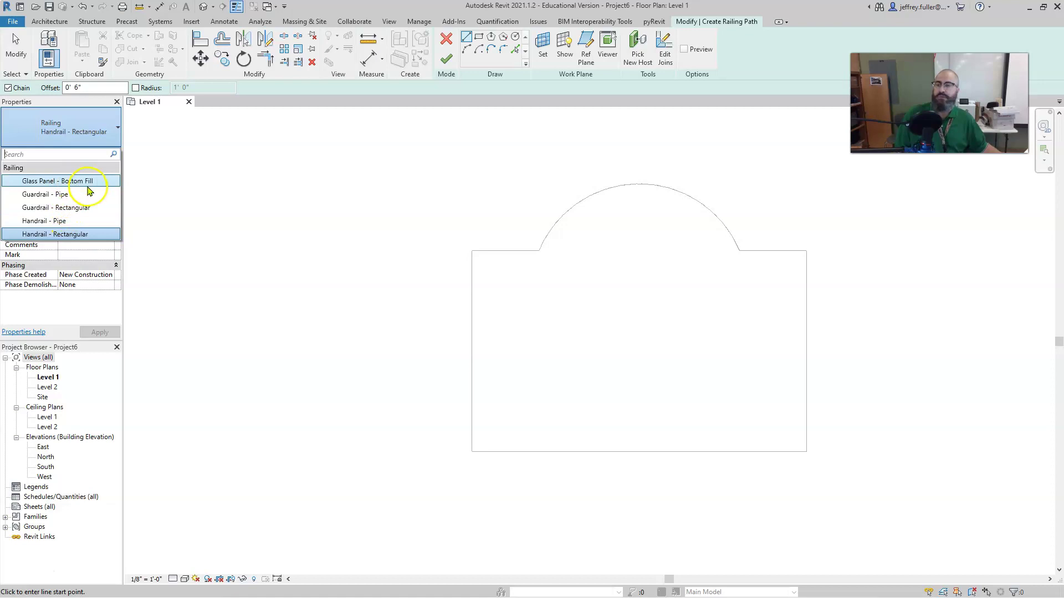
left_click(165, 173)
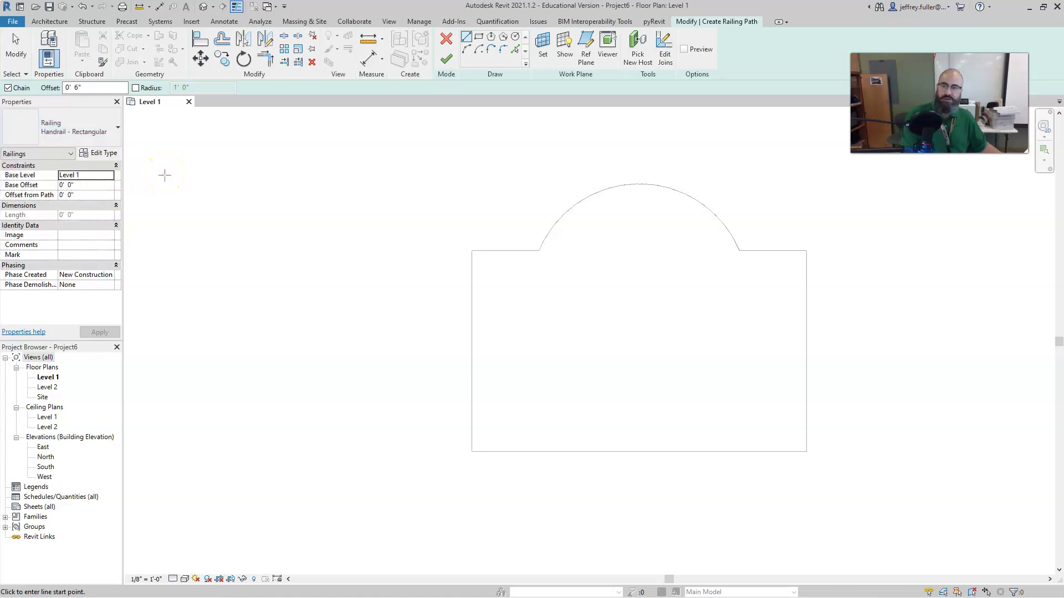
left_click(98, 153)
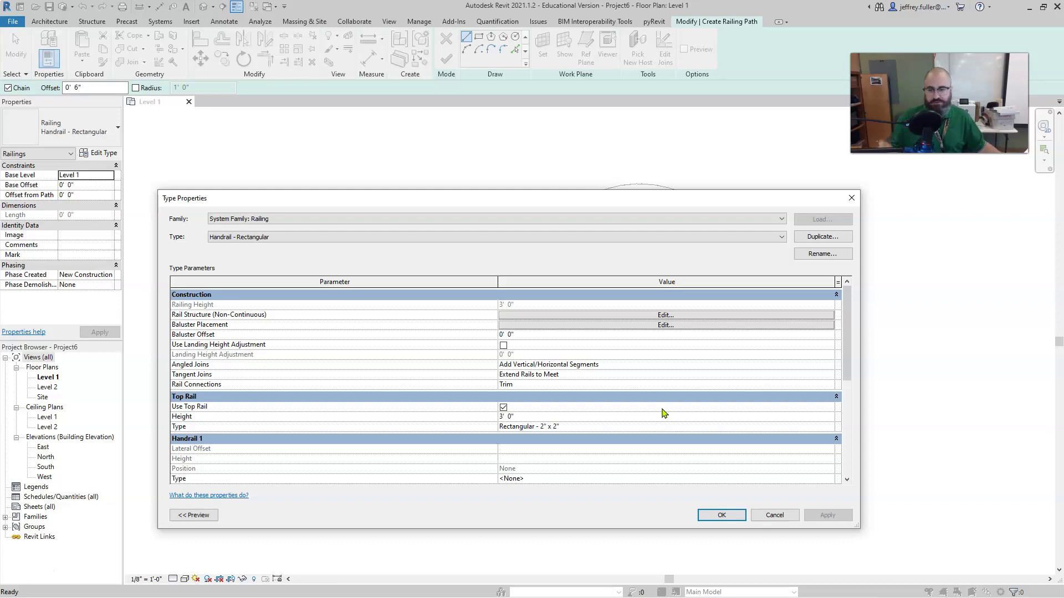
left_click(770, 520)
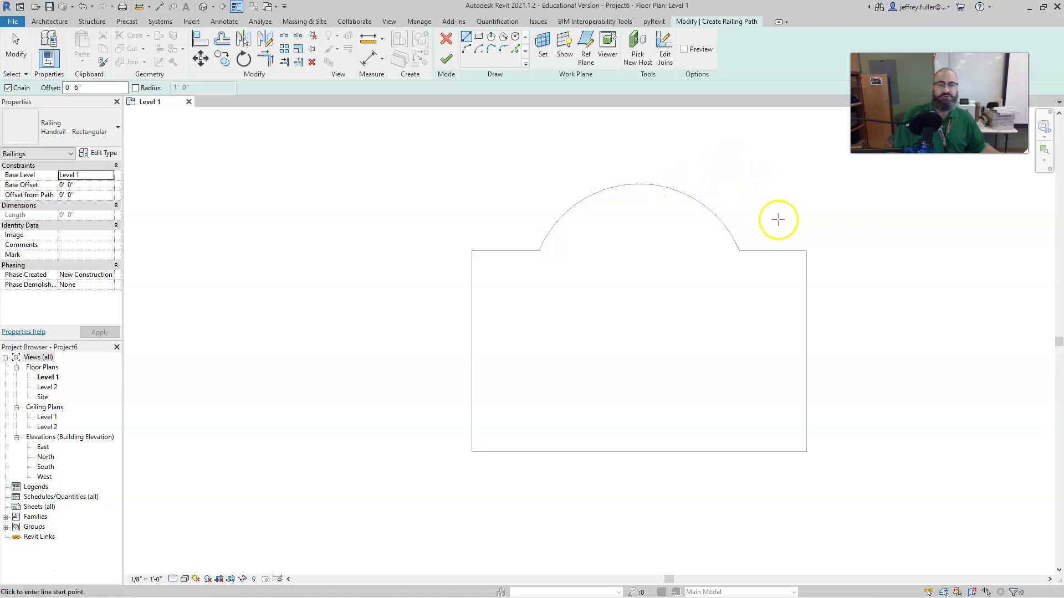
- Draw the 6"-offset railing line from the floor's top-right corner to the arch's right end
scroll(724, 257, "up", 2)
middle_click_drag(727, 258, 540, 324)
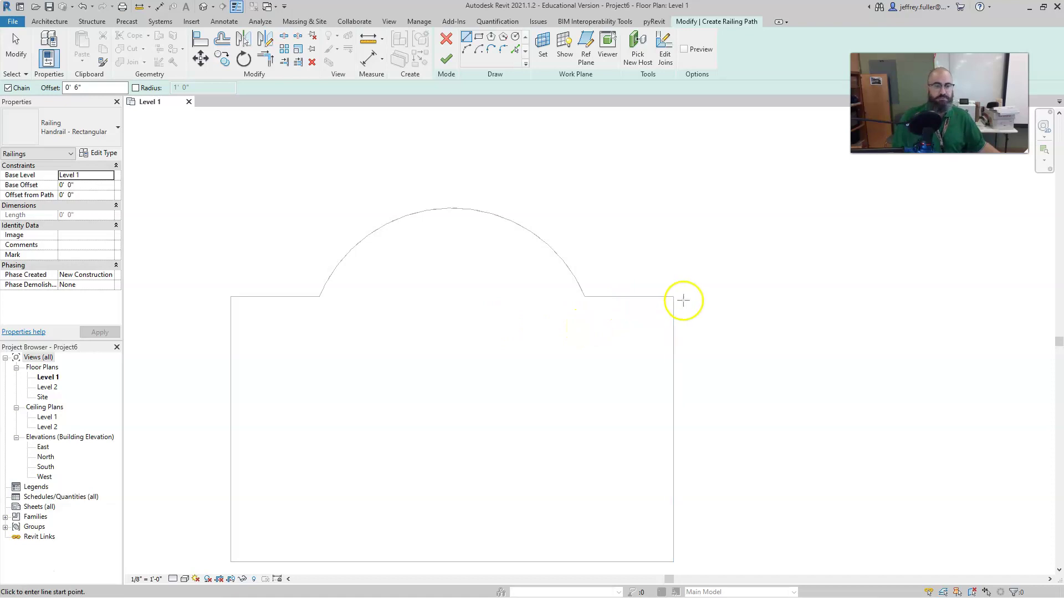
scroll(690, 306, "up", 3)
scroll(690, 306, "up", 1)
scroll(690, 306, "down", 1)
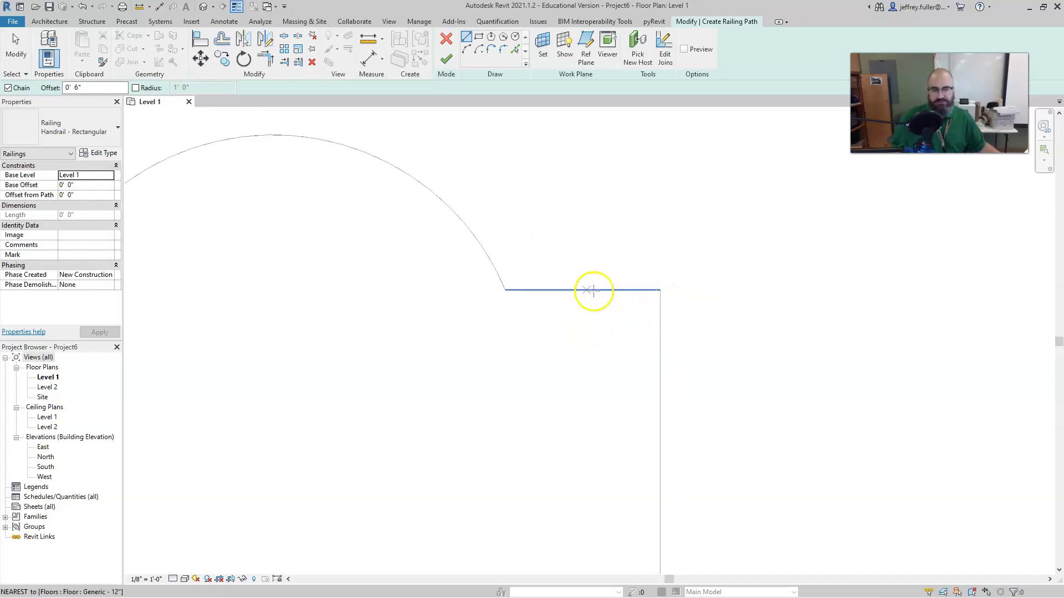
middle_click_drag(566, 319, 774, 323)
scroll(775, 323, "down", 1)
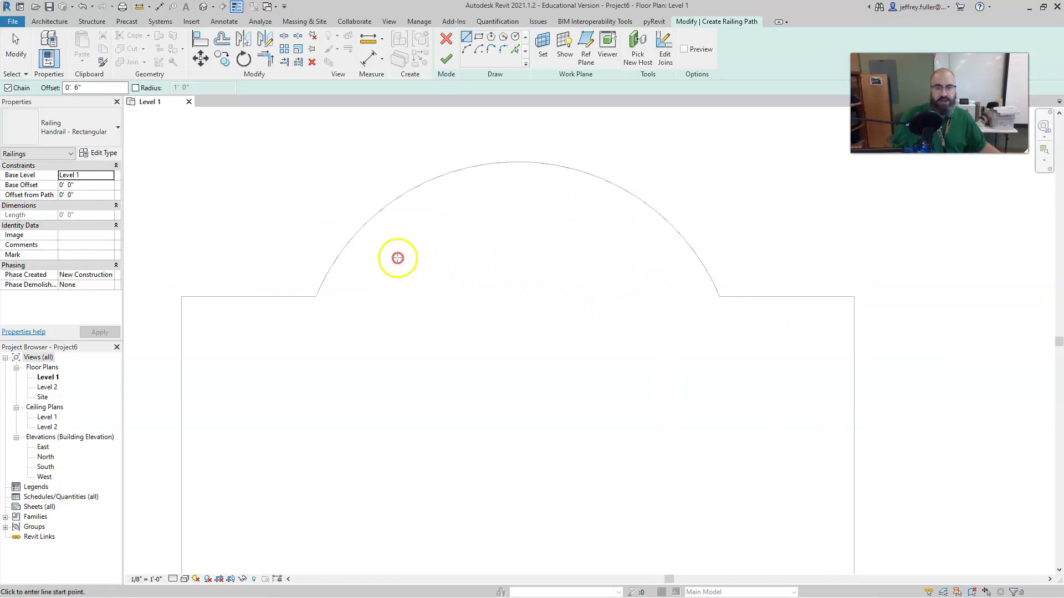
middle_click_drag(715, 323, 574, 337)
scroll(694, 326, "up", 3)
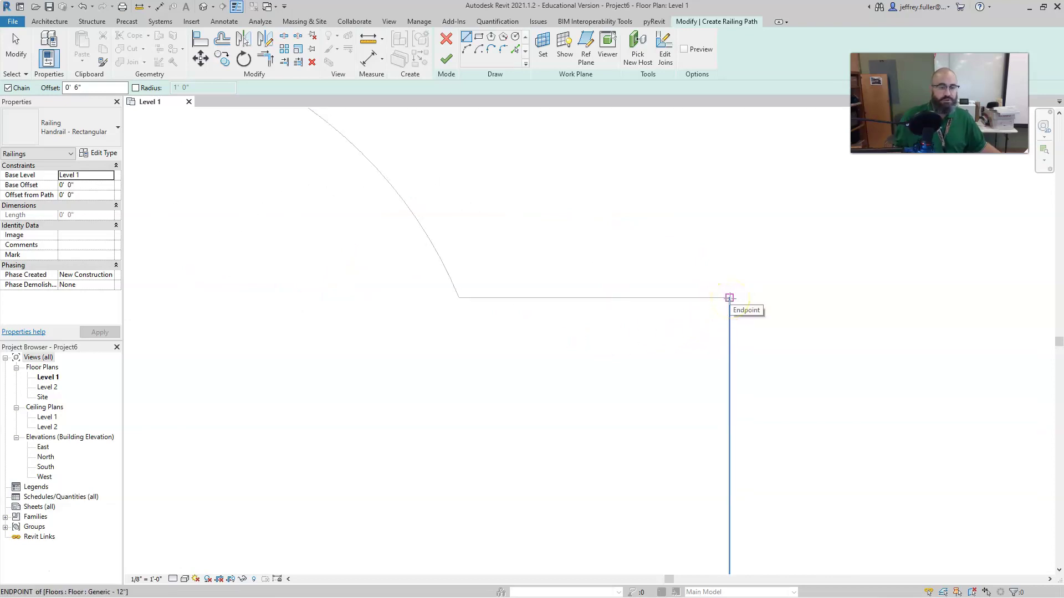
left_click(729, 298)
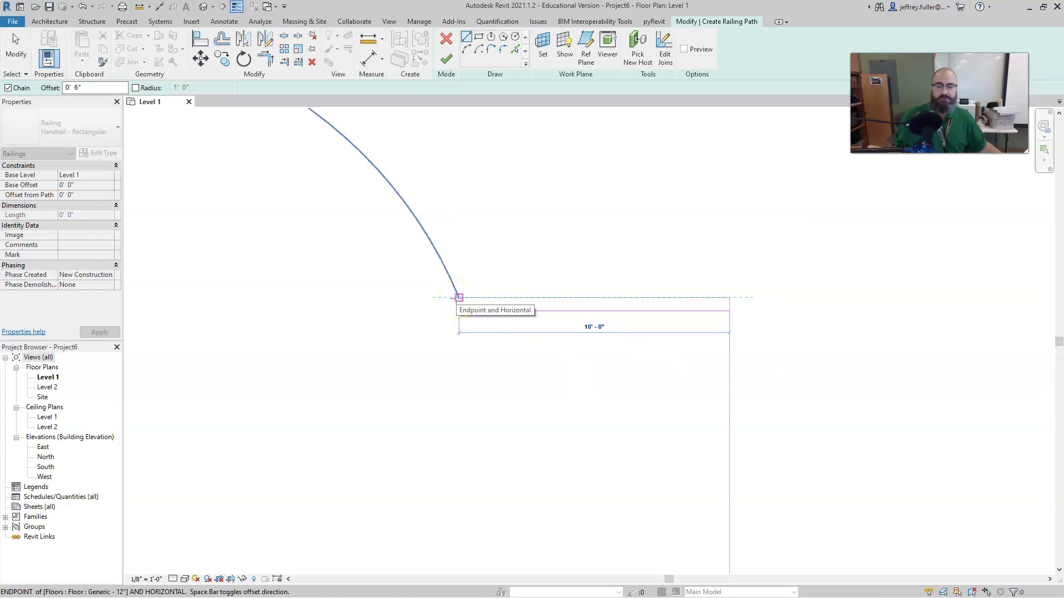
left_click(459, 298)
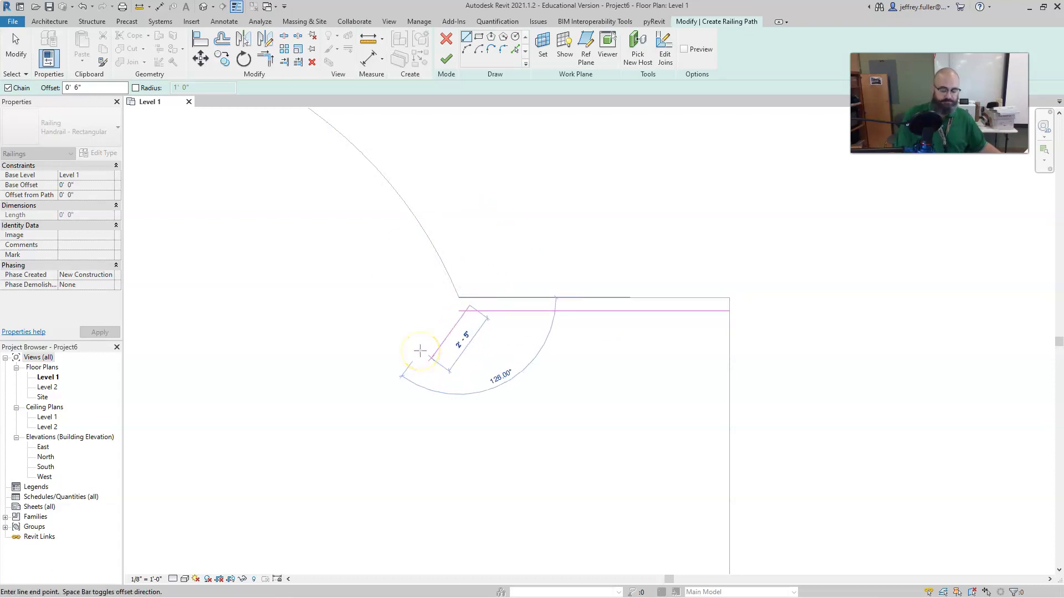
key("Escape")
- Draw the matching railing line from the arch's left end to the floor's left edge
middle_click_drag(420, 356, 881, 361)
scroll(542, 361, "down", 2)
middle_click_drag(499, 427, 758, 430)
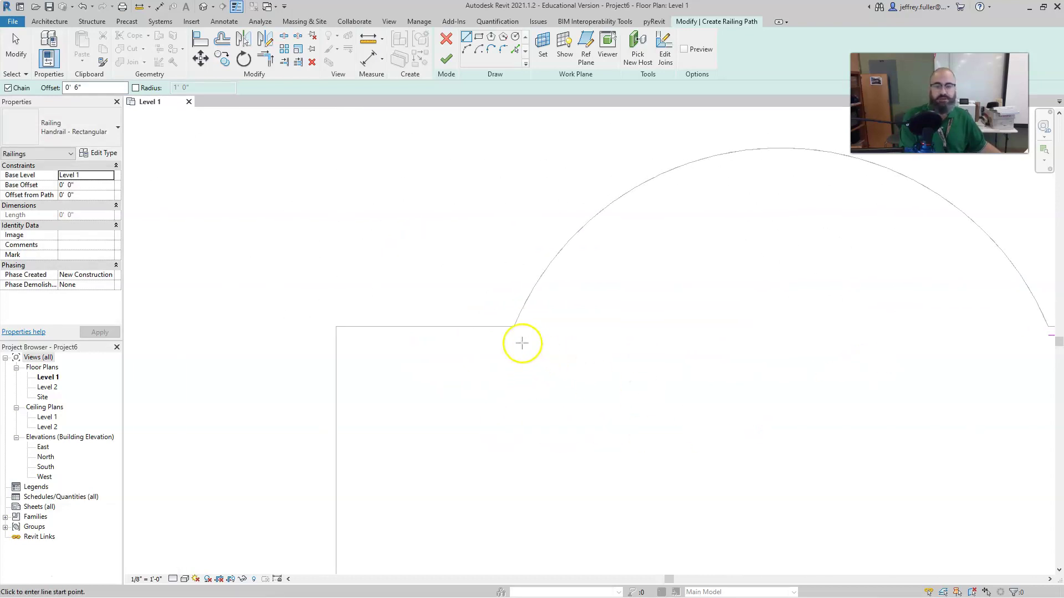
scroll(519, 328, "up", 1)
scroll(519, 328, "up", 2)
middle_click_drag(521, 349, 611, 337)
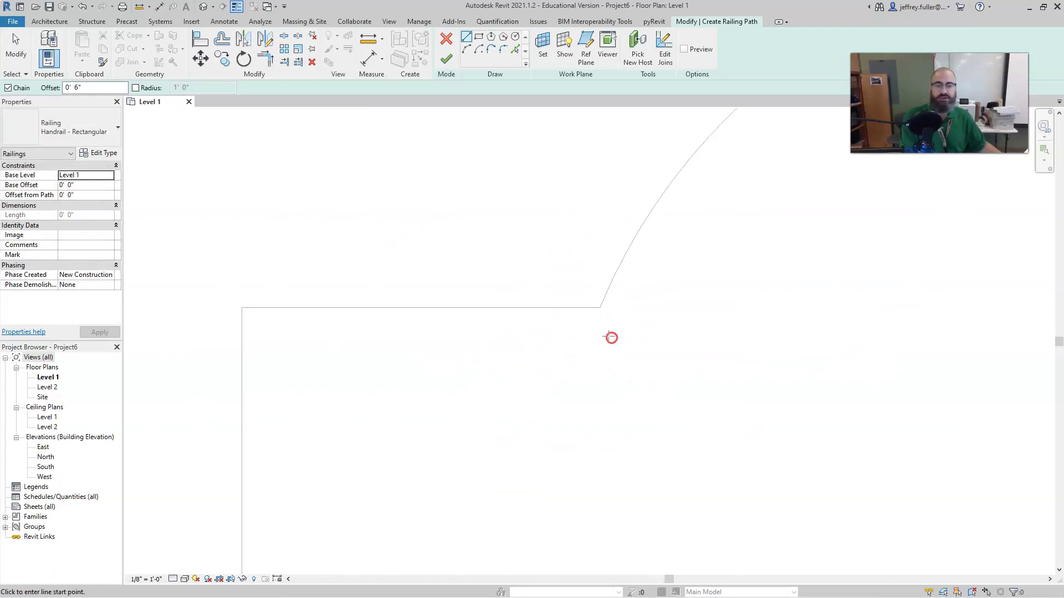
left_click(599, 307)
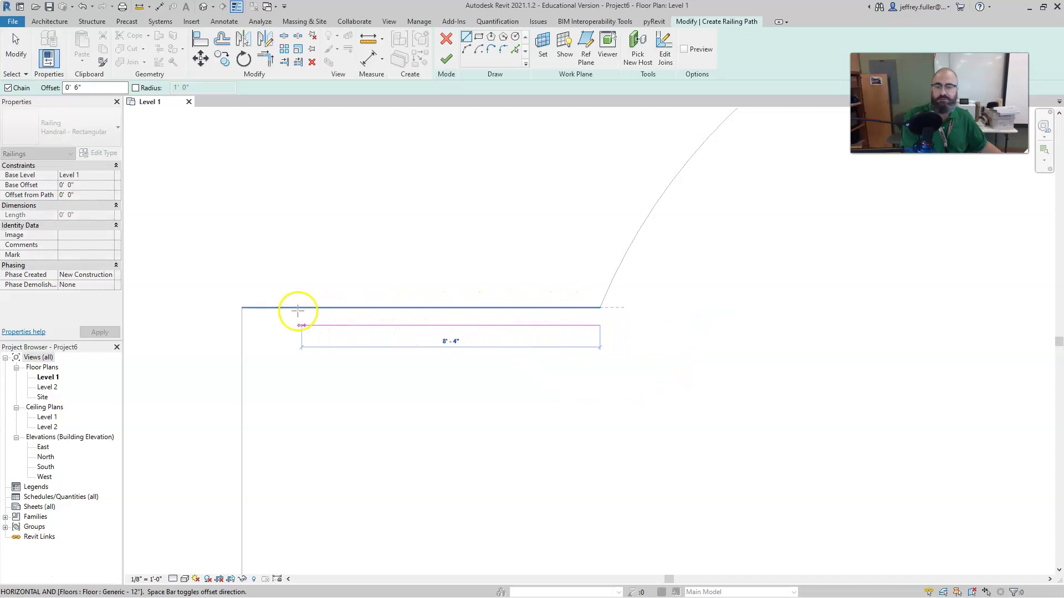
left_click(242, 307)
key("Escape")
scroll(394, 401, "down", 3)
middle_click_drag(523, 417, 395, 369)
scroll(368, 416, "up", 2)
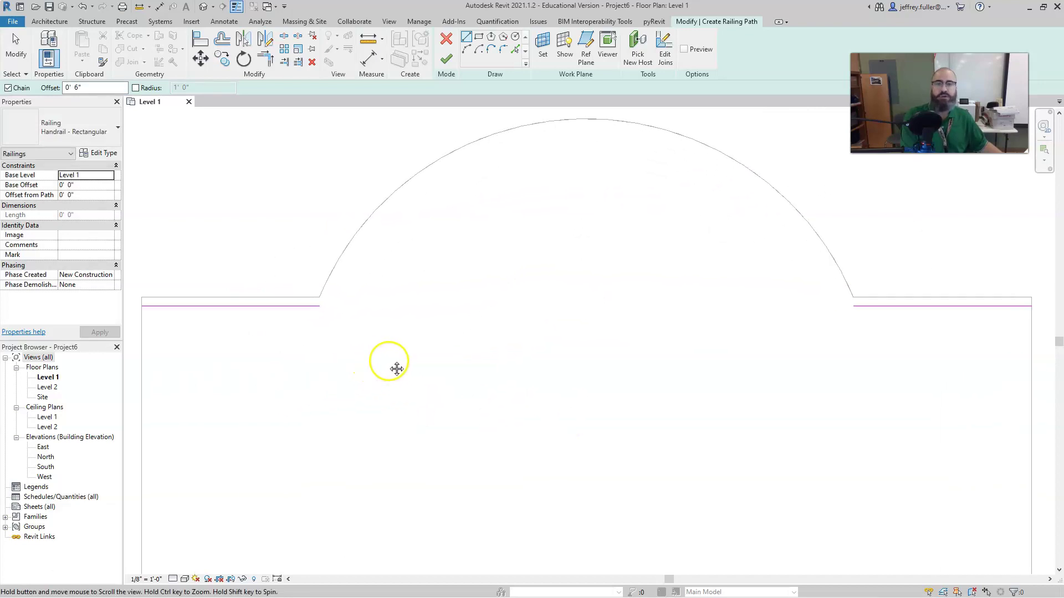
- Start a Start-End-Radius railing arc from the arch's right end to its left end
left_click(467, 49)
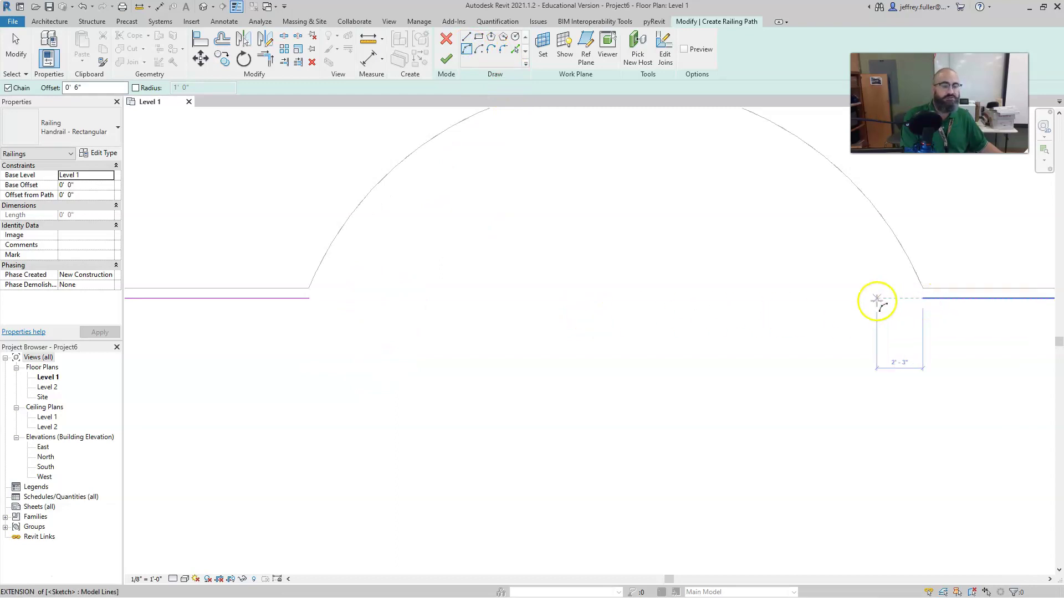
middle_click_drag(877, 299, 878, 342)
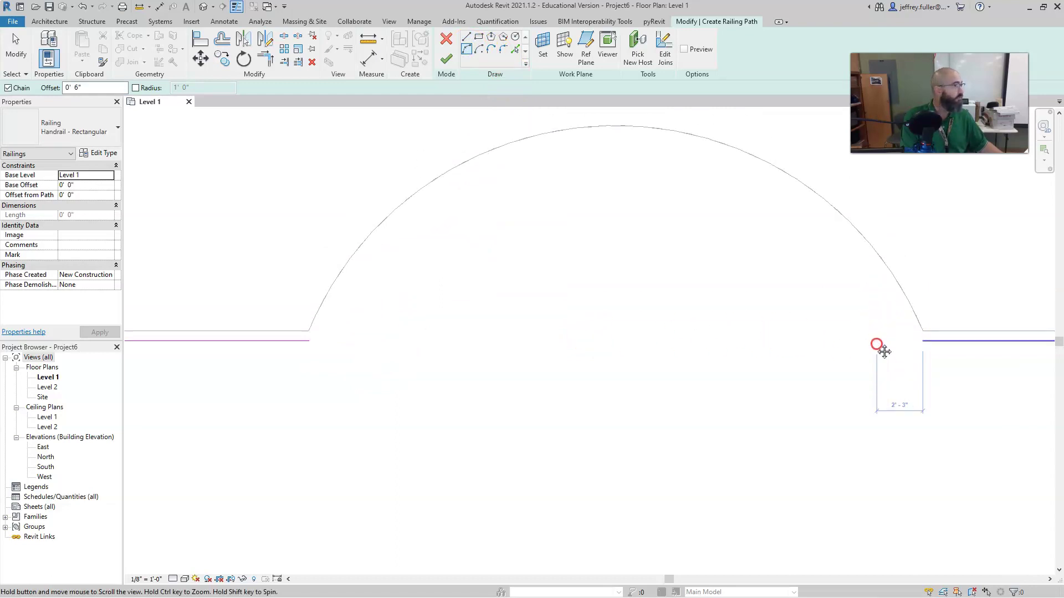
left_click(923, 342)
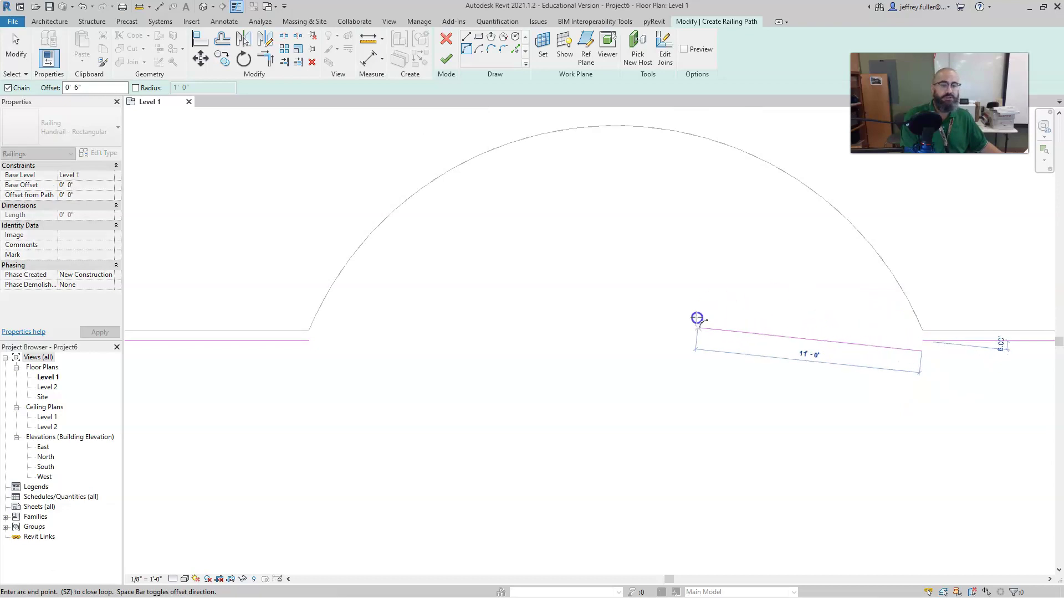
key("Escape")
key("Escape")
key("Return")
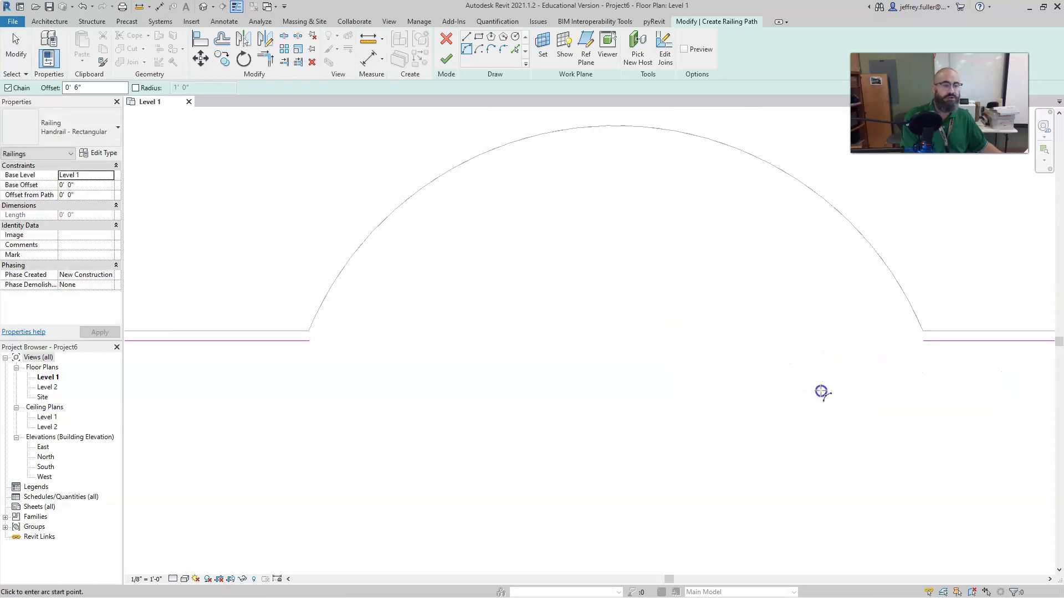
left_click(922, 330)
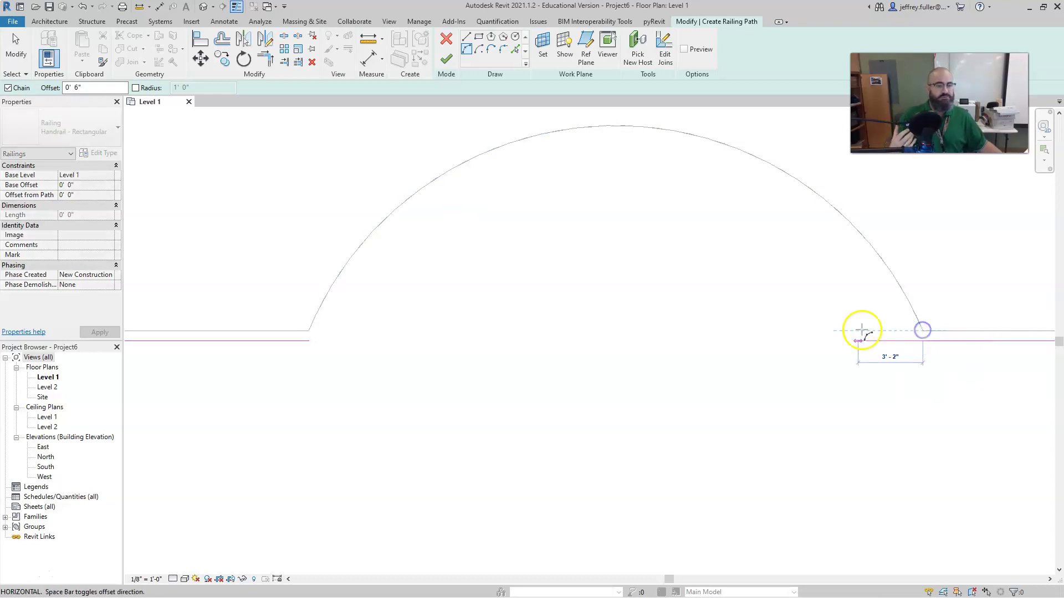
left_click(309, 330)
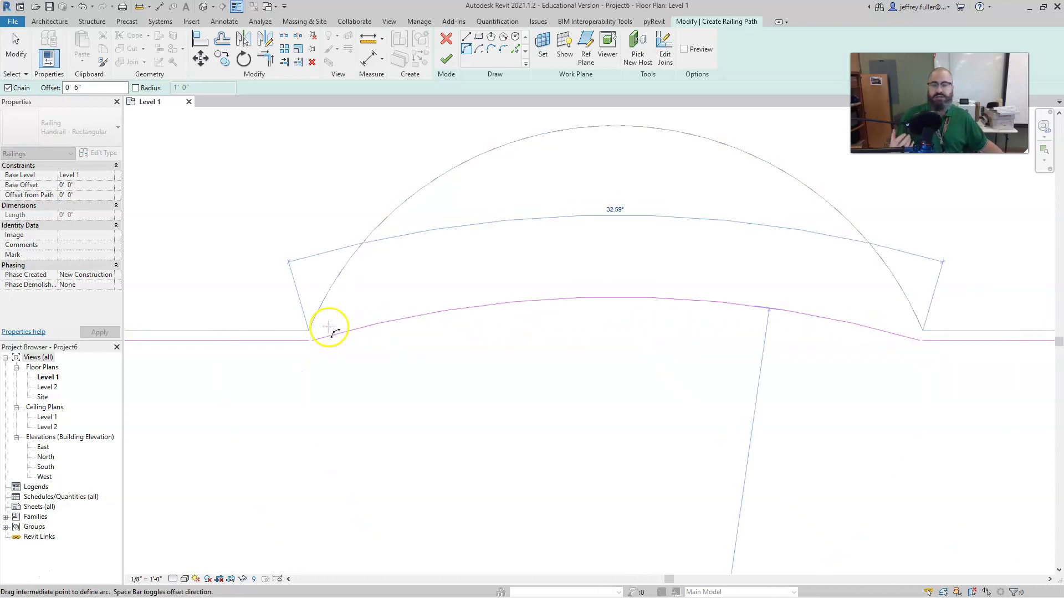
- Set the railing arc's curve to follow the arched floor edge
left_click(554, 133)
key("Escape")
scroll(600, 394, "down", 1)
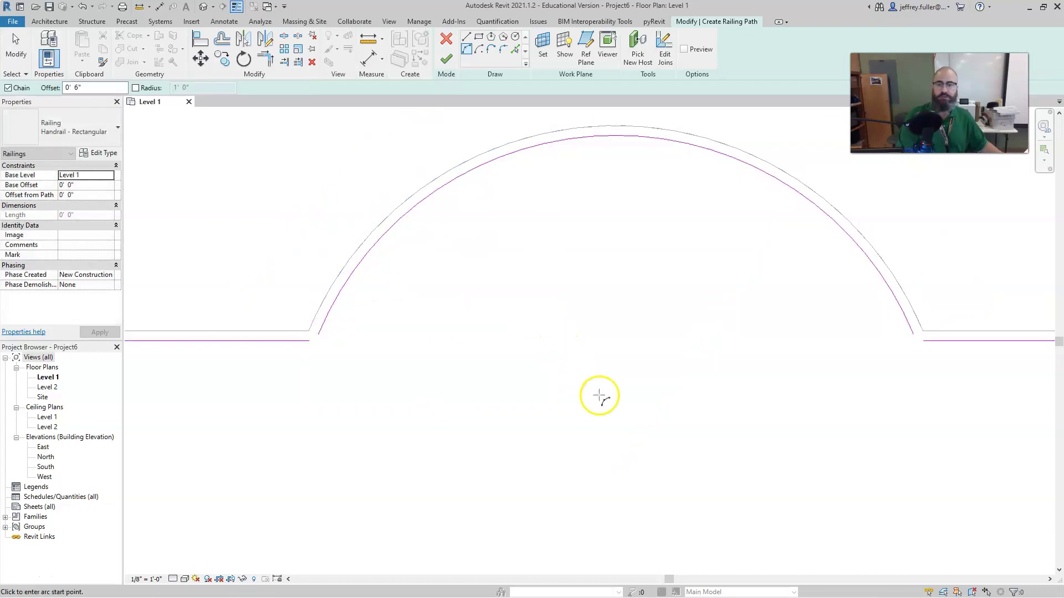
middle_click_drag(601, 394, 621, 305)
scroll(605, 341, "down", 3)
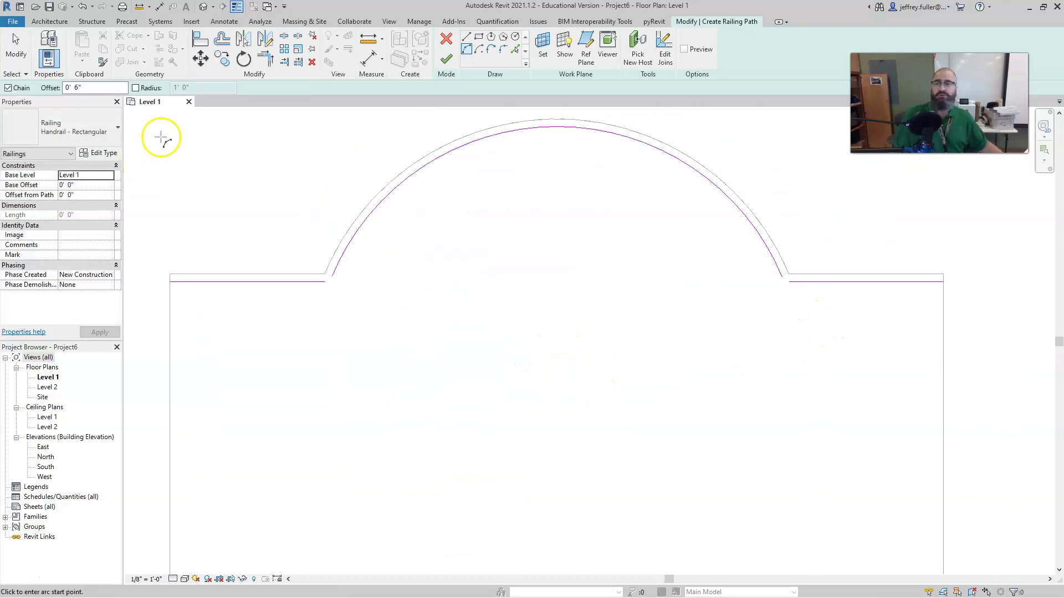
- Join both arc ends to the straight lines with Trim/Extend to Corner and finish the railing
left_click(265, 58)
left_click(337, 272)
left_click(324, 282)
left_click(776, 272)
left_click(797, 282)
scroll(665, 368, "down", 3)
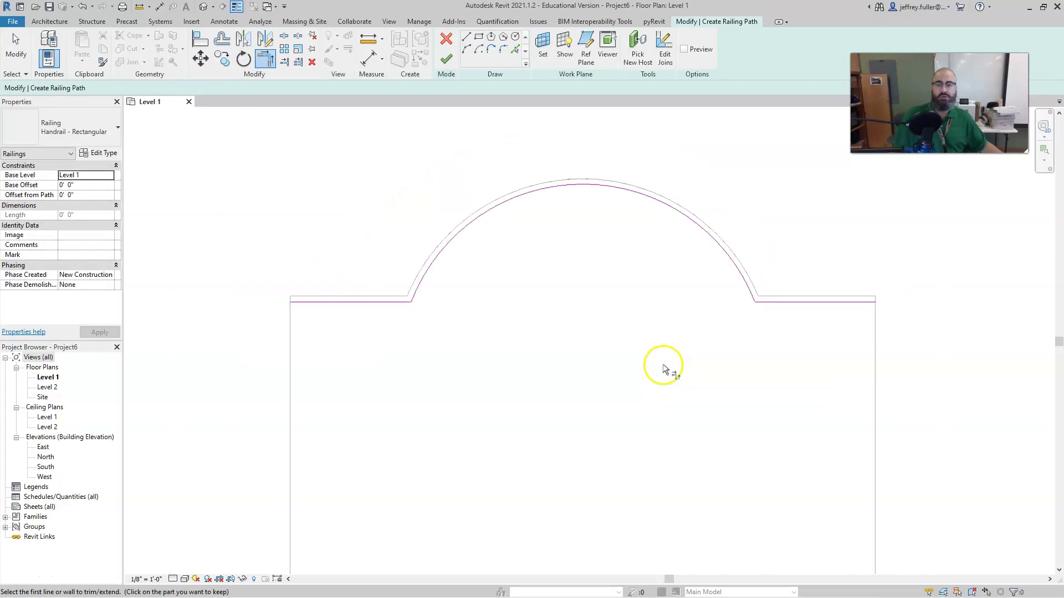
left_click(446, 58)
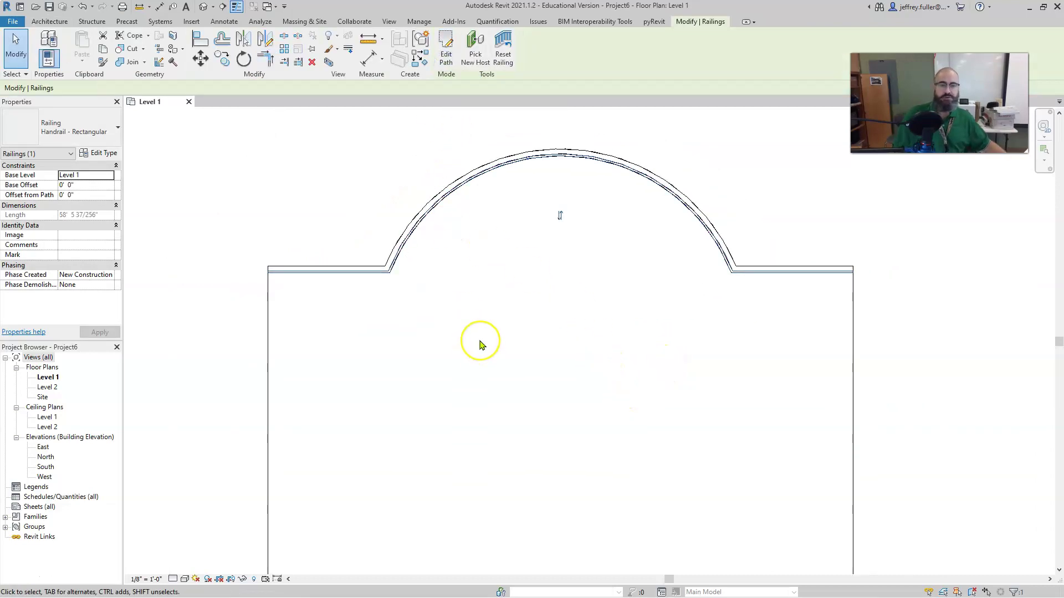
- Open the default 3D view and frame the Level 1 slab
scroll(480, 345, "down", 1)
scroll(480, 345, "down", 1)
middle_click_drag(427, 399, 397, 396)
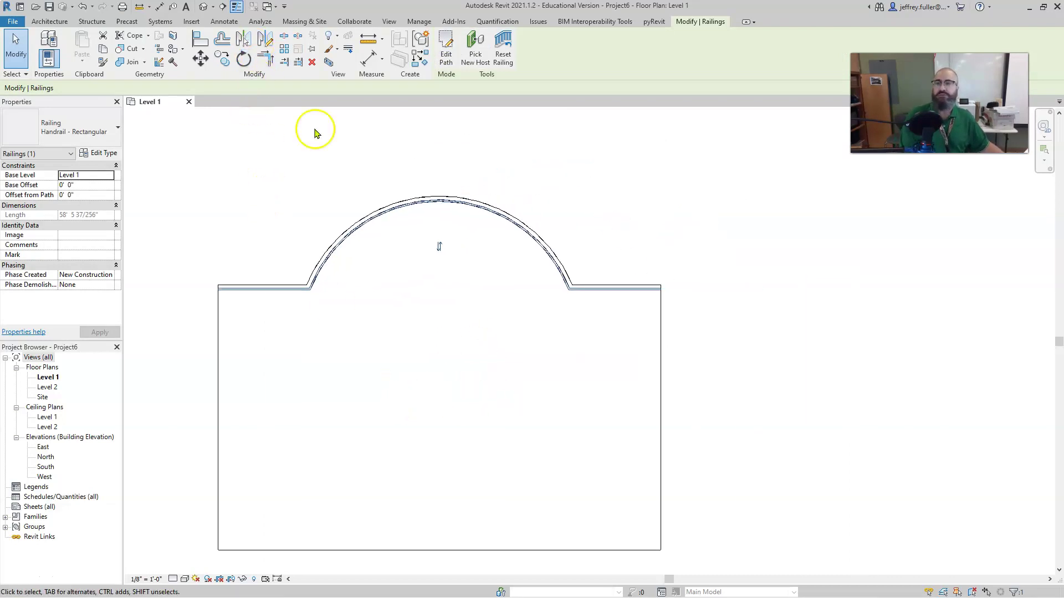
left_click(203, 7)
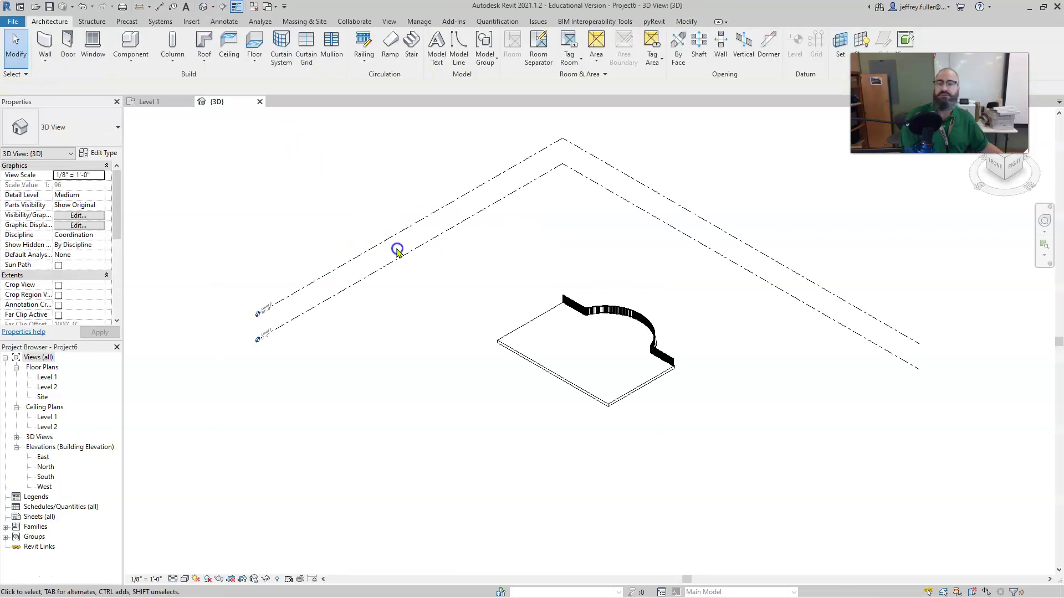
middle_click_drag(671, 358, 539, 387)
scroll(532, 385, "up", 3)
scroll(503, 383, "up", 2)
- Orbit and zoom around the model to inspect the railing along the arched edge
middle_click_drag(523, 427, 375, 375, "shift")
scroll(491, 478, "up", 4)
scroll(475, 439, "down", 1)
scroll(468, 406, "up", 2)
left_click(423, 419)
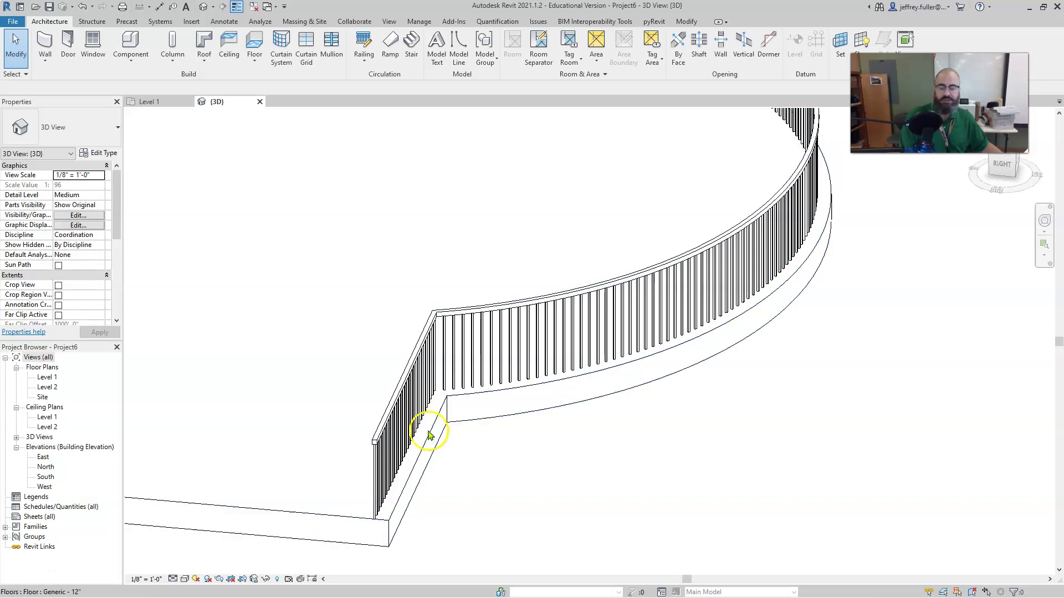
middle_click_drag(460, 421, 579, 477, "shift")
scroll(470, 414, "down", 3)
middle_click_drag(483, 427, 502, 427)
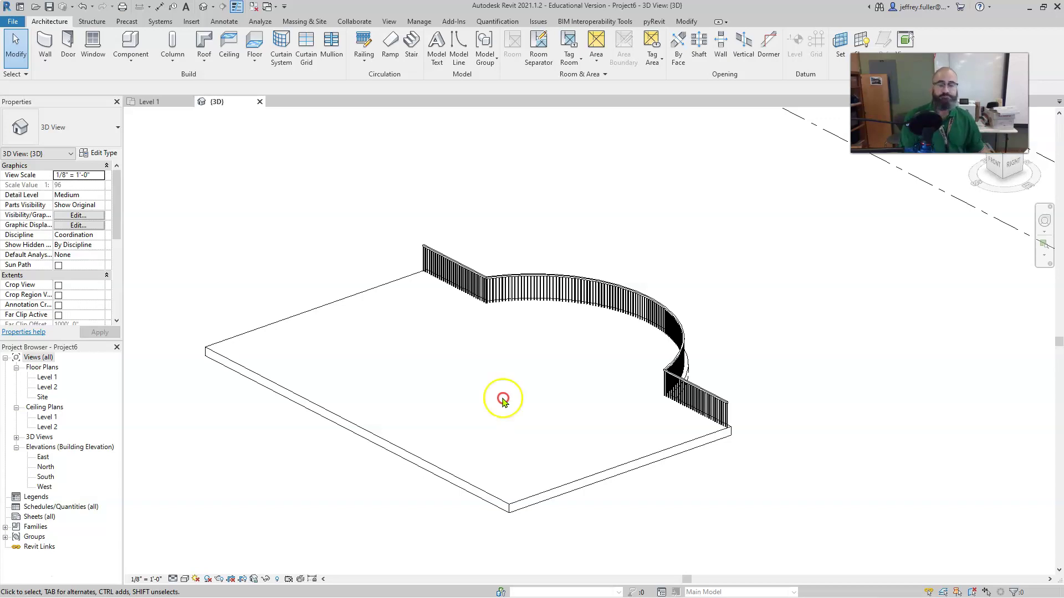
middle_click_drag(488, 401, 399, 425, "shift")
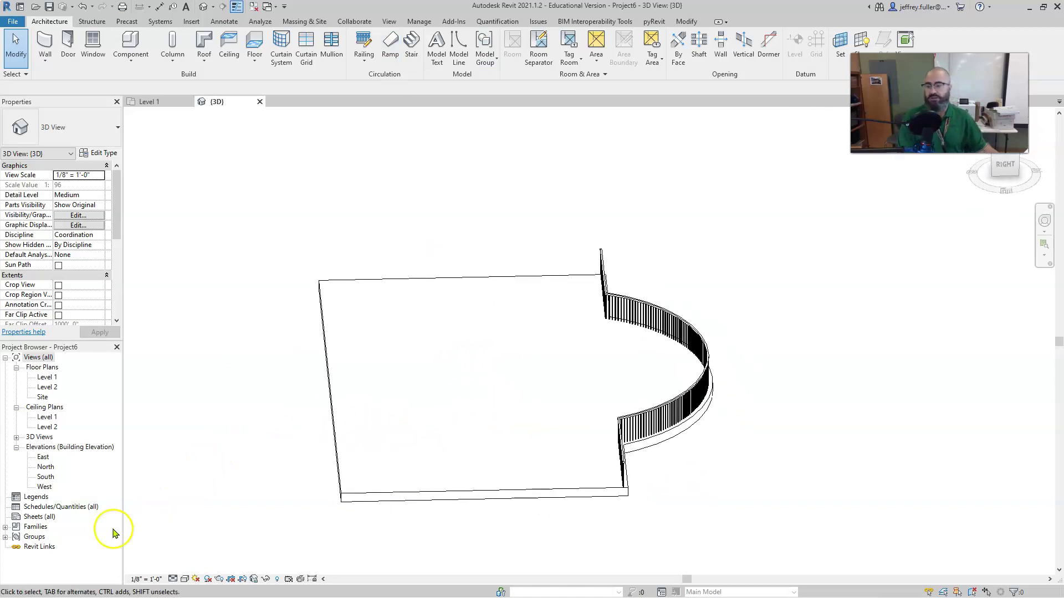